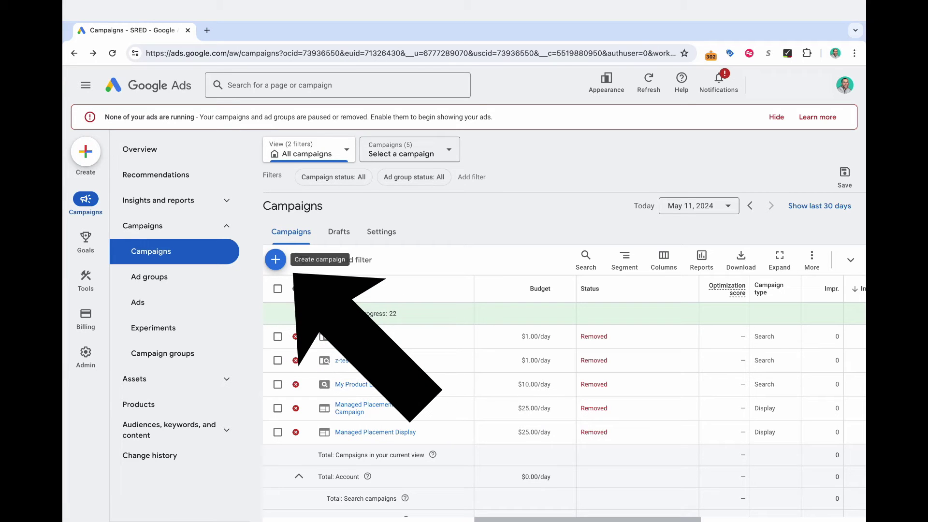
- Start a new campaign from the blue + button's New campaign option
left_click(276, 259)
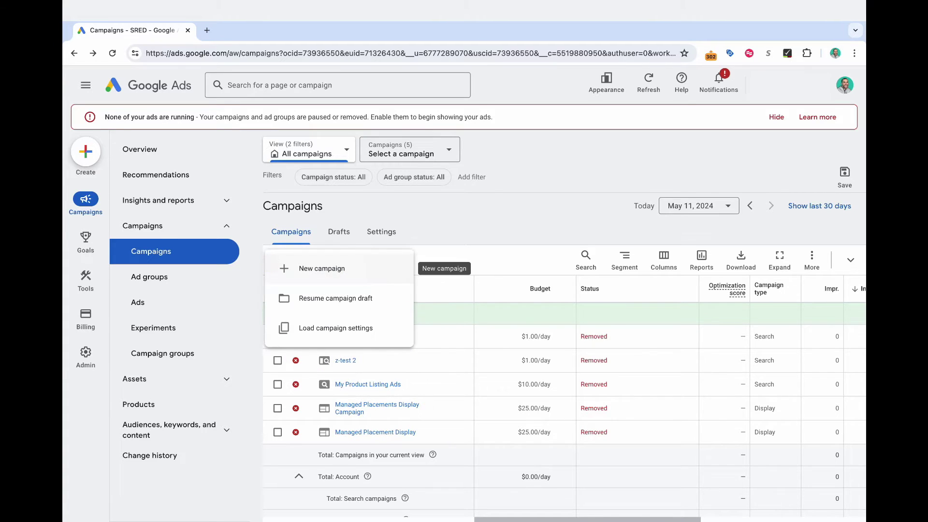
left_click(374, 268)
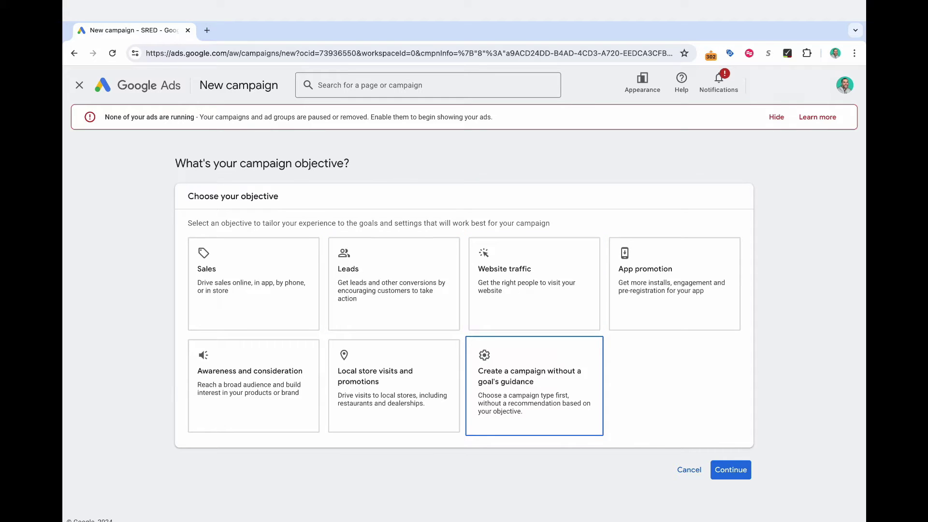
- Choose to create a campaign without a goal's guidance, with Search as the campaign type
left_click(542, 346)
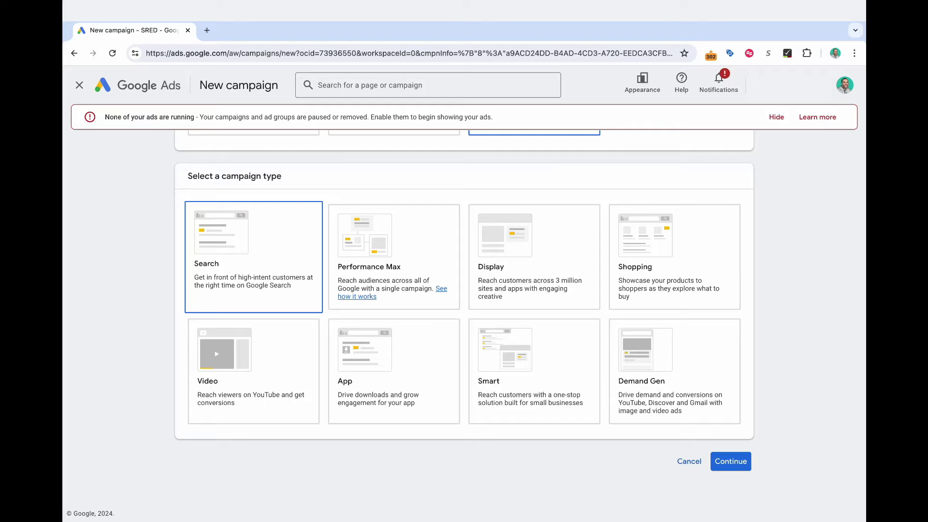
left_click(270, 254)
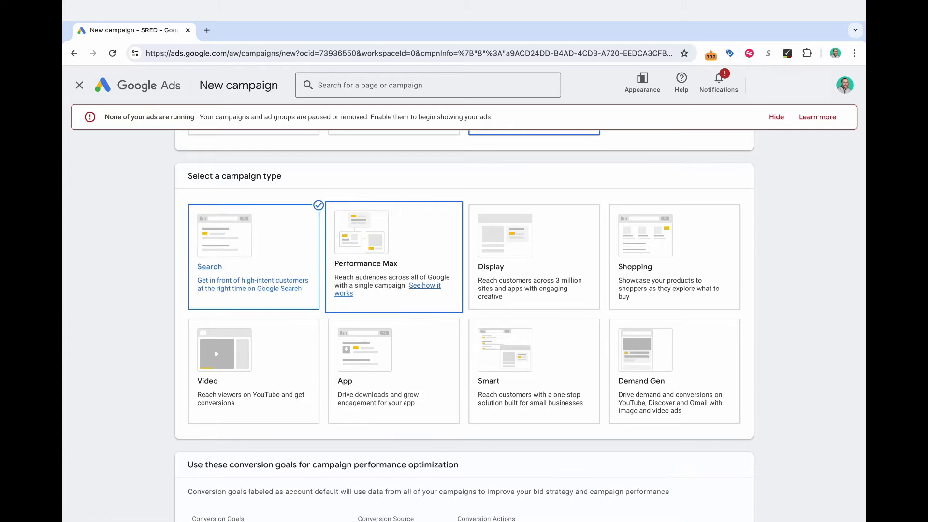
scroll(394, 251, "down", 3)
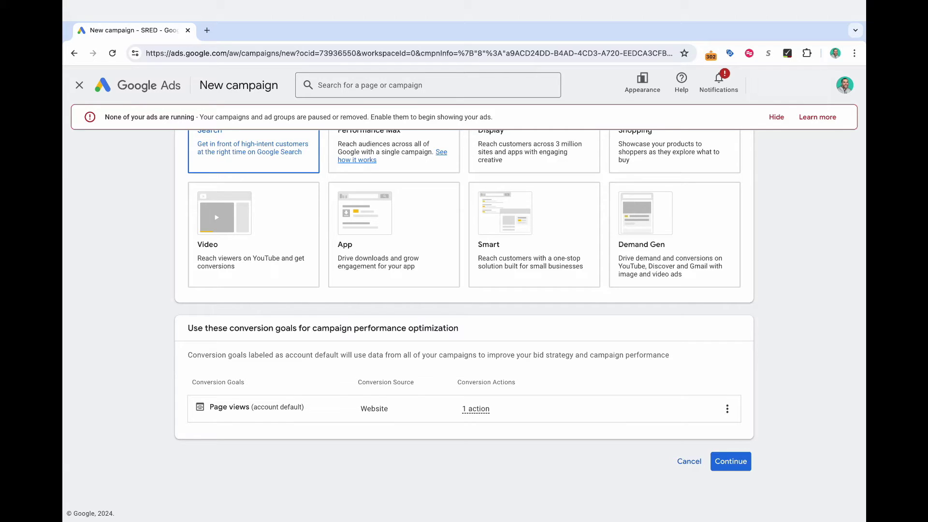
left_click(731, 461)
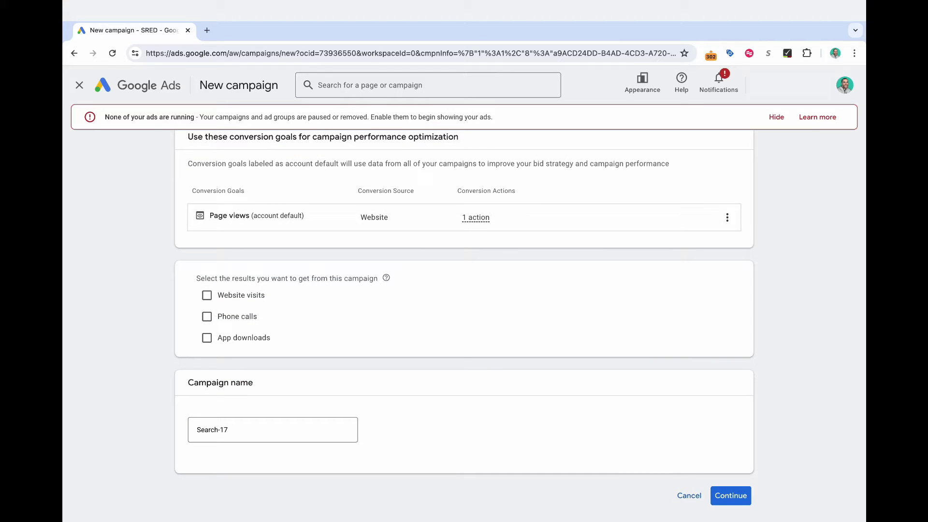
left_click(206, 295)
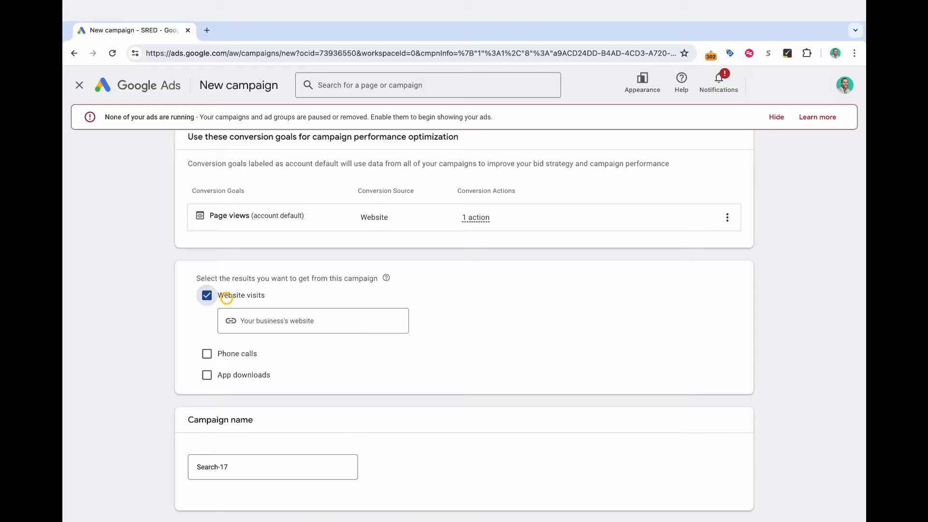
left_click(290, 321)
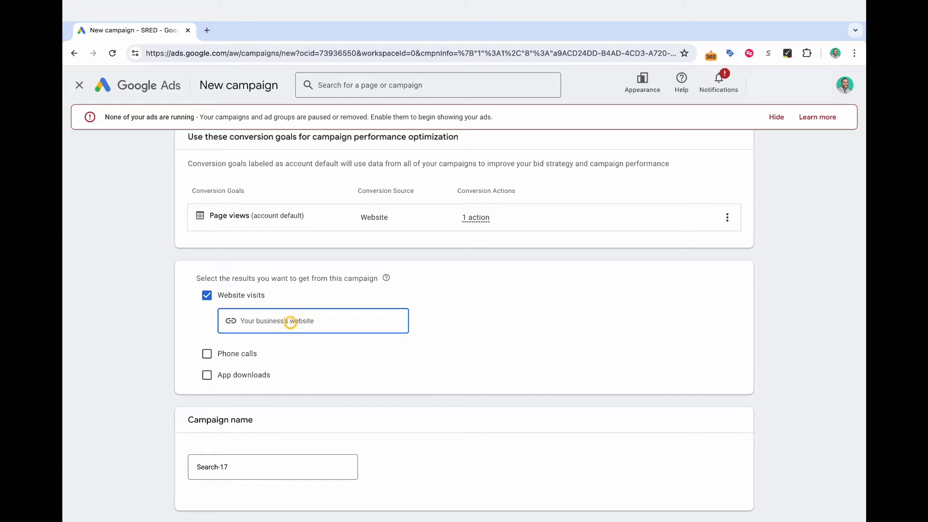
type("www.scottredgate.com")
scroll(464, 326, "down", 3)
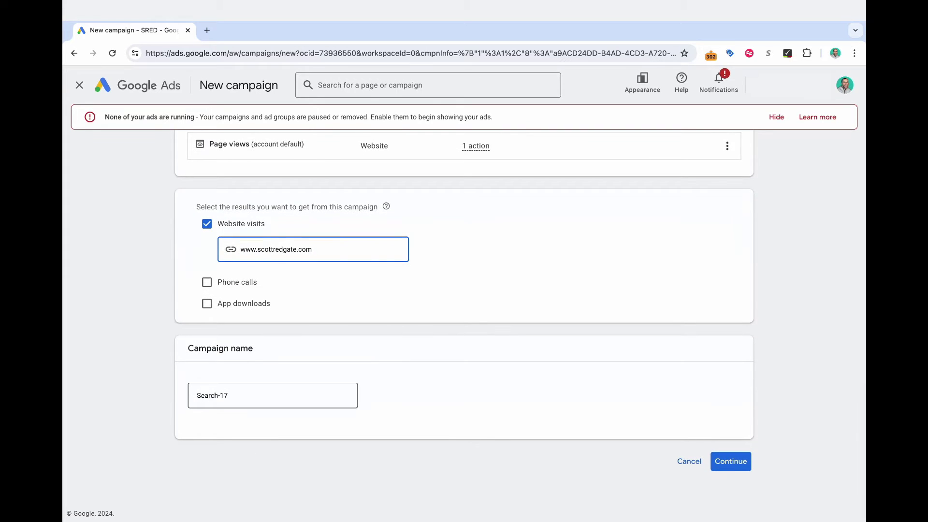
- Rename the campaign from Search-17 to 'Competitor Brand Name' and continue
triple_click(275, 395)
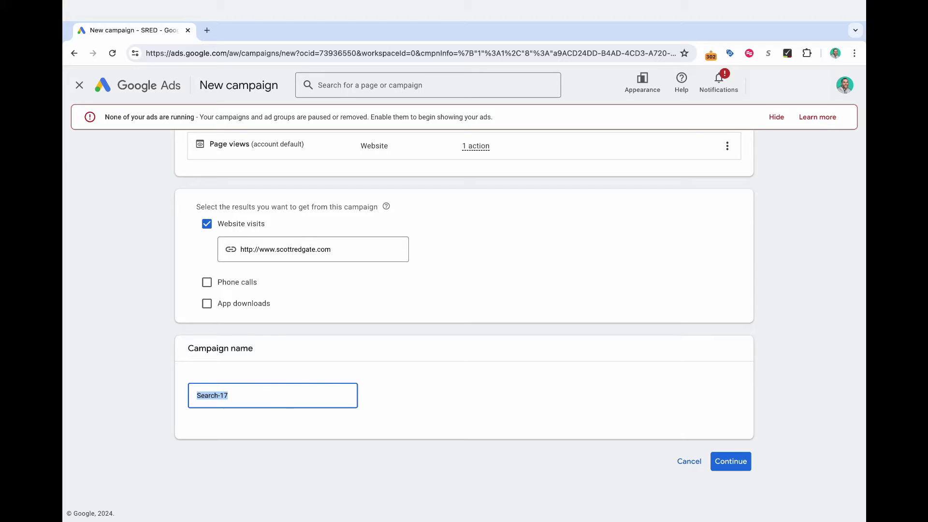
key("BackSpace")
type("Competitor Brand Name")
left_click(731, 461)
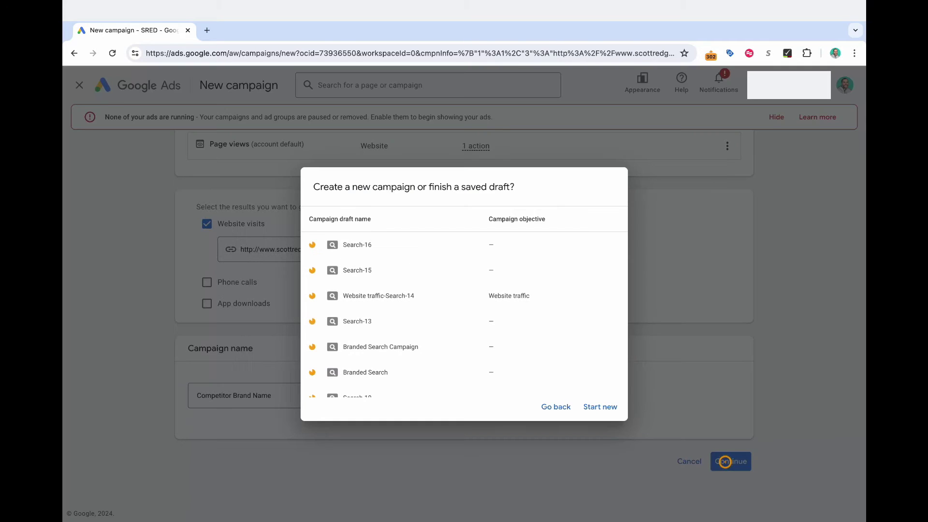
- On the Bidding step, set the bidding focus to Clicks
left_click(599, 406)
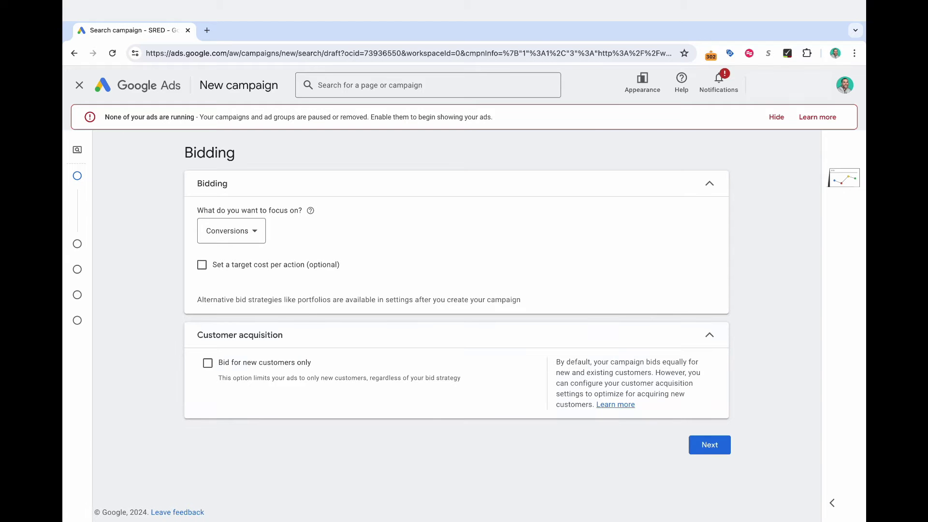
key("Return")
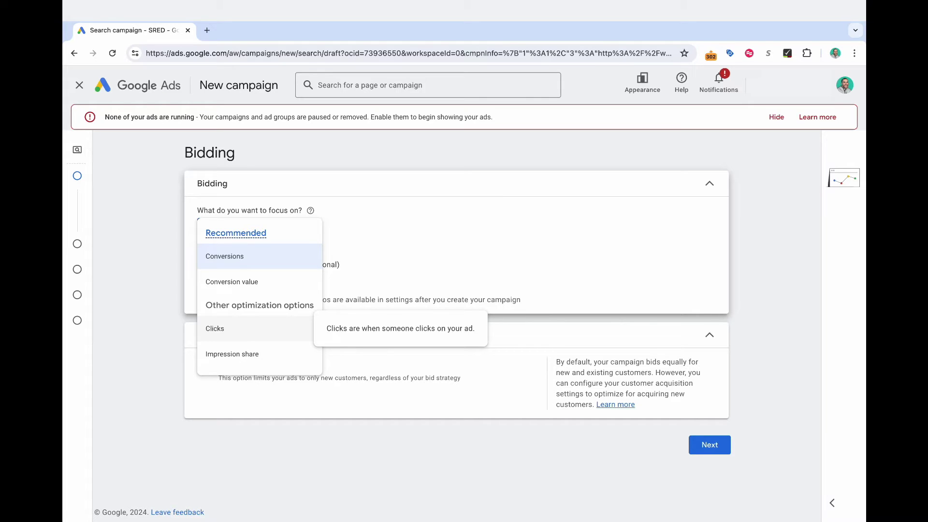
left_click(266, 328)
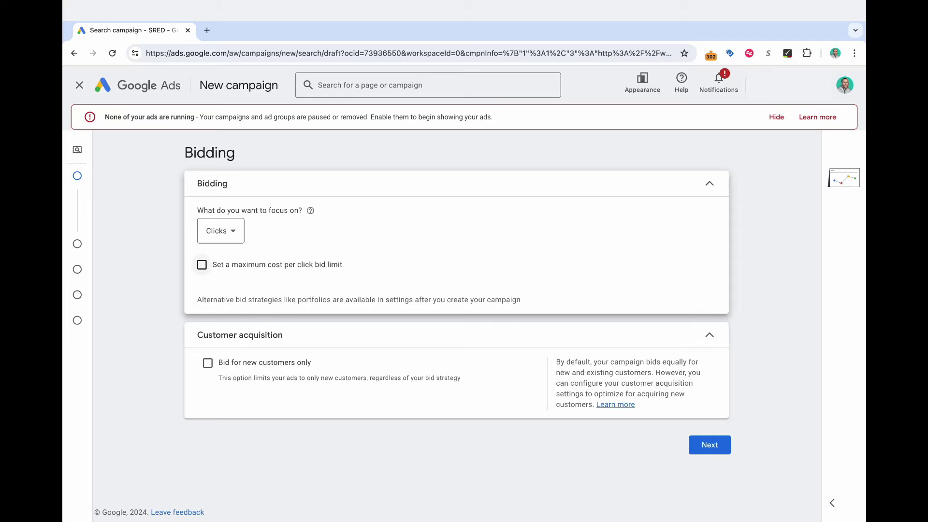
- Set a $5 maximum CPC bid limit and advance to Campaign settings
left_click(202, 265)
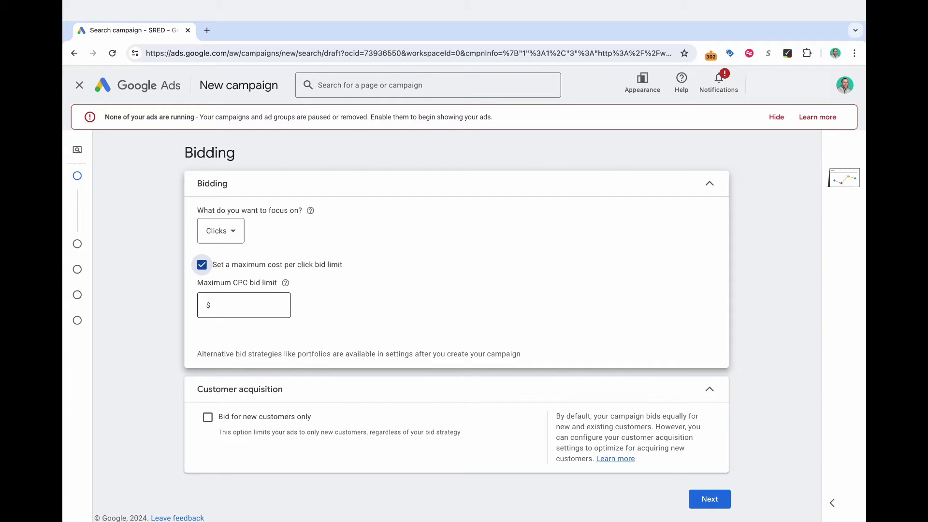
left_click(246, 306)
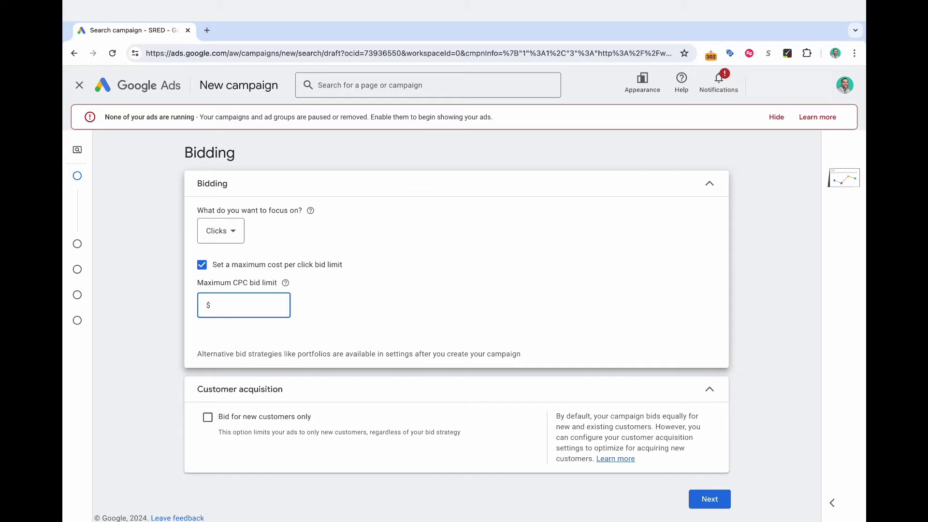
type("5")
scroll(466, 294, "down", 1)
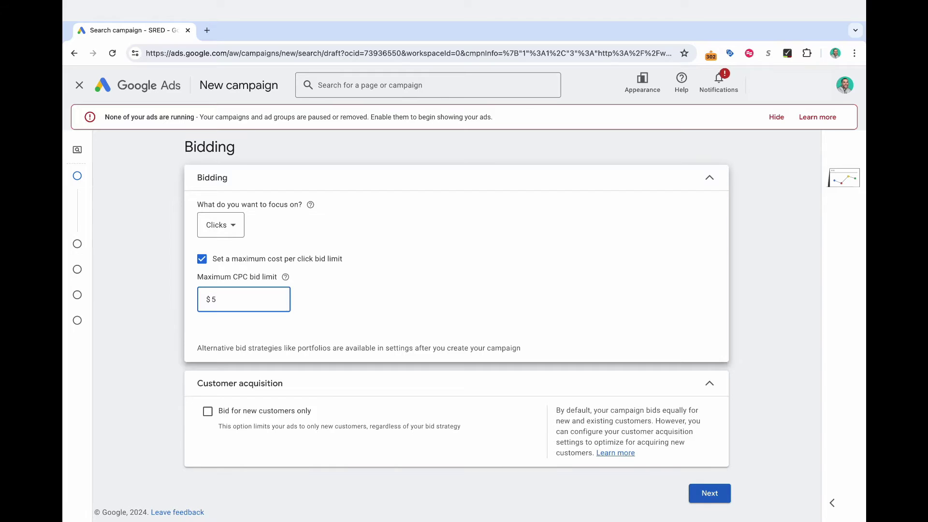
left_click(709, 493)
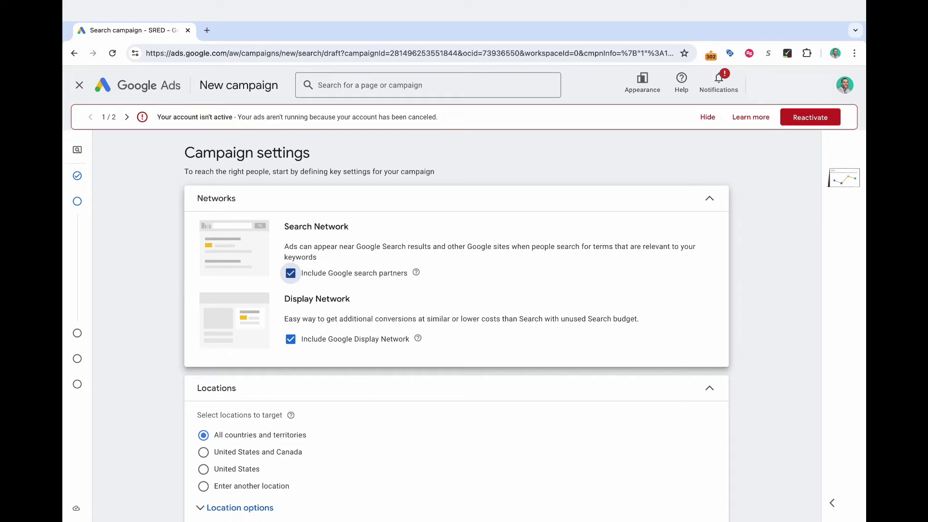
- Untick Google search partners and the Google Display Network under Networks
left_click(306, 274)
left_click(290, 339)
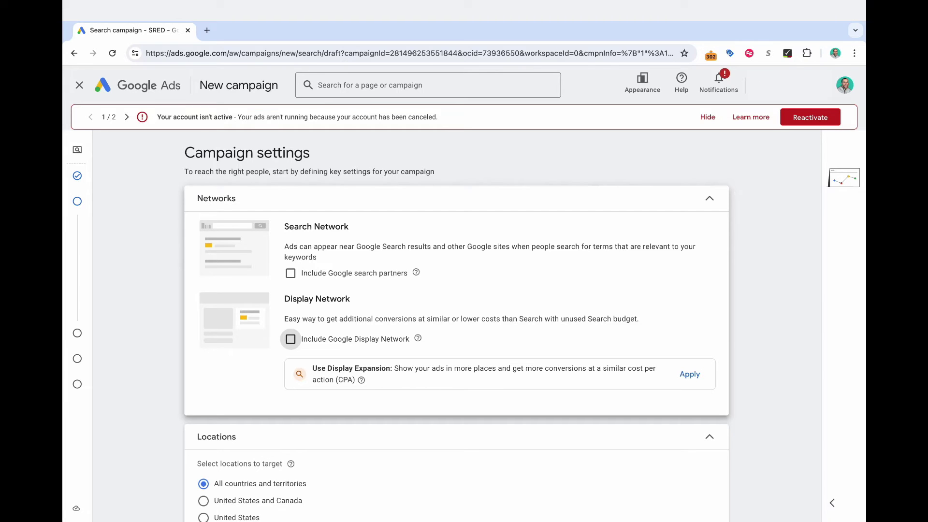
scroll(454, 323, "down", 3)
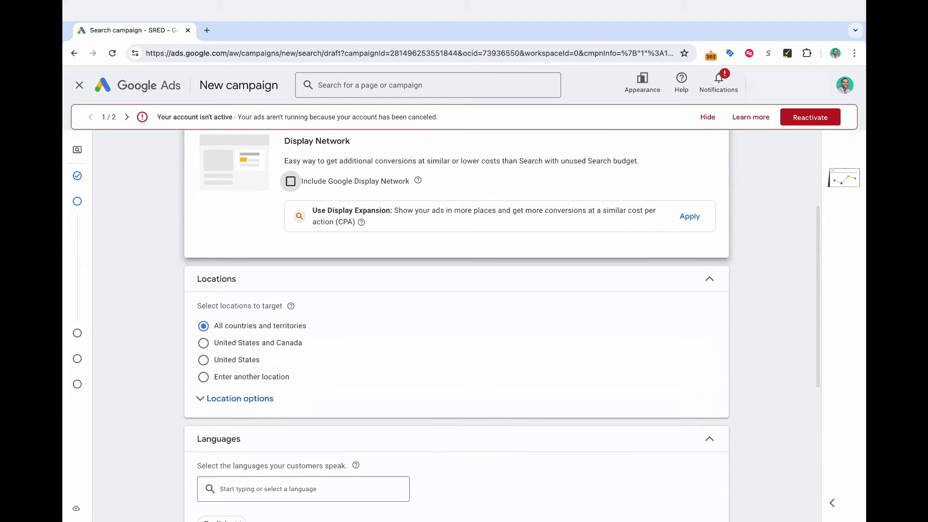
- Select United States as the campaign's only targeted location
scroll(455, 324, "down", 1)
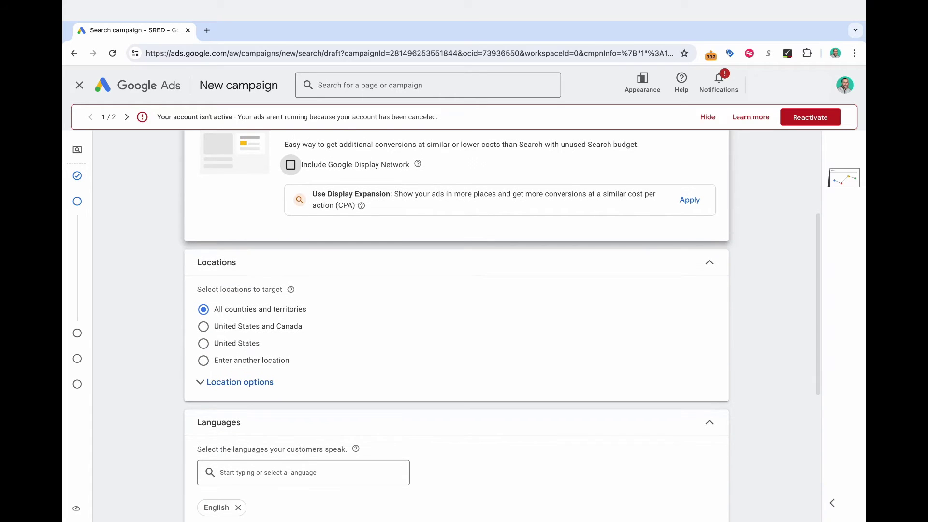
left_click(235, 344)
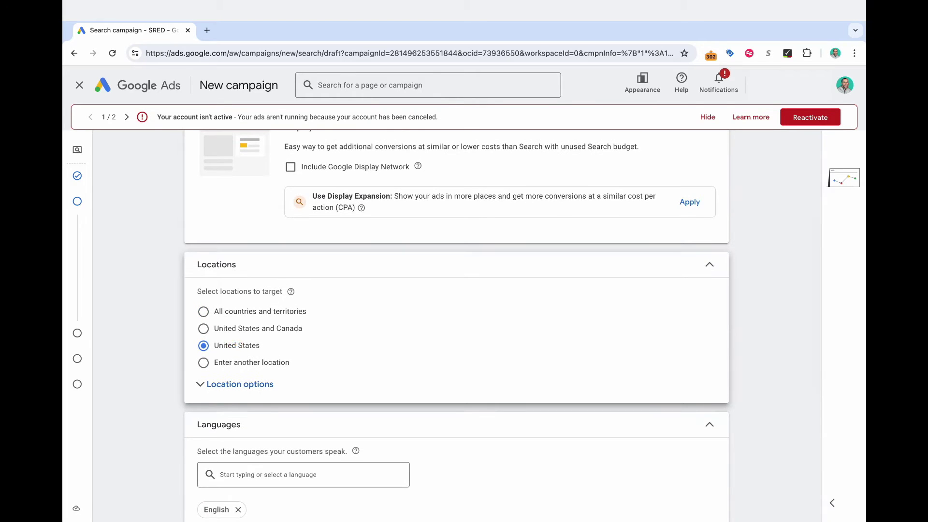
scroll(454, 324, "down", 3)
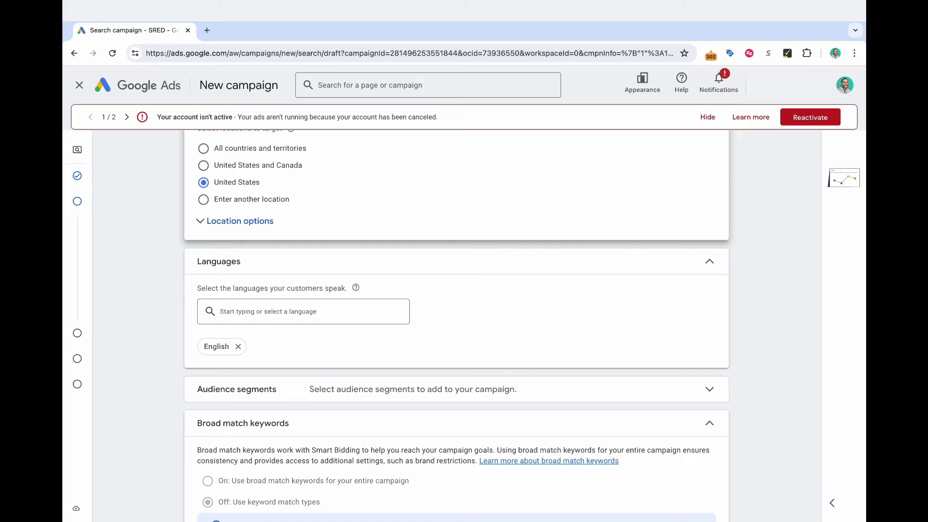
scroll(454, 324, "down", 1)
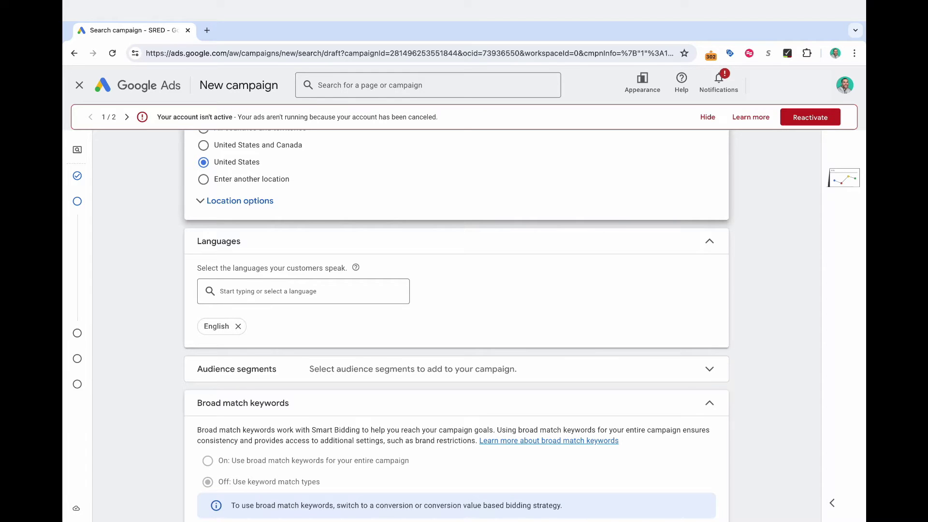
scroll(339, 326, "down", 2)
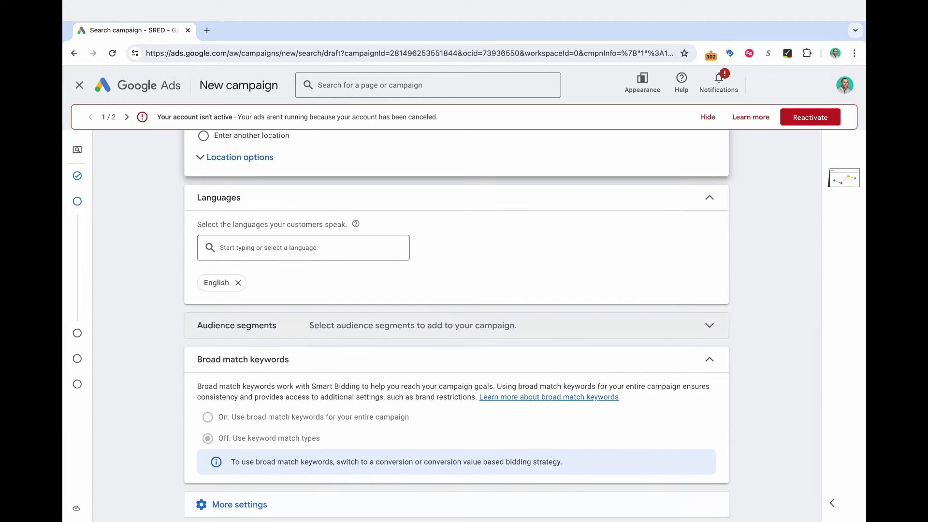
- Tick the IT & Technical Jobs, Internships and Education audience segments
left_click(339, 326)
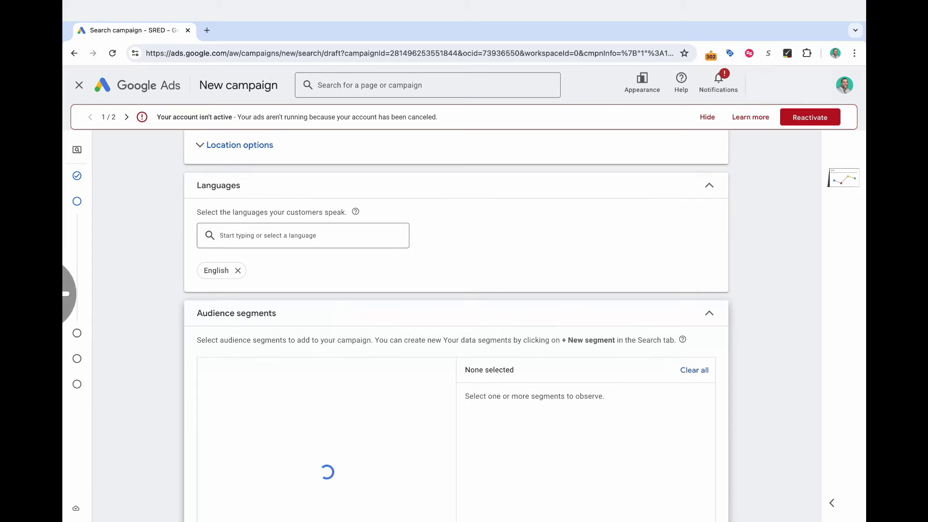
left_click(337, 312)
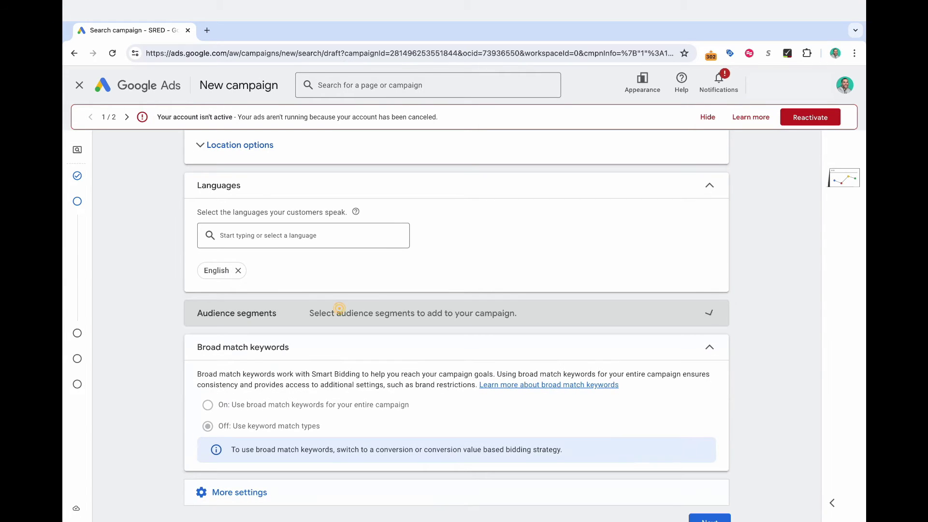
left_click(337, 312)
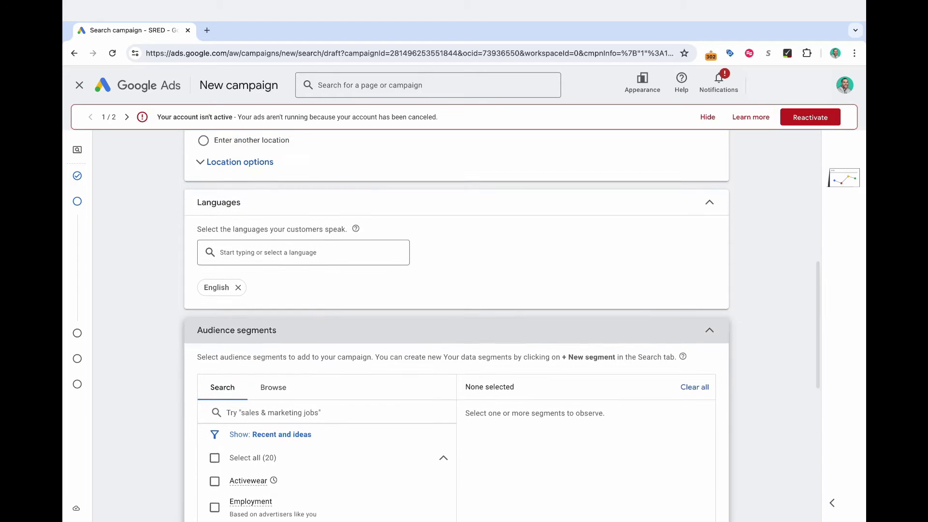
scroll(290, 387, "down", 5)
scroll(327, 435, "down", 4)
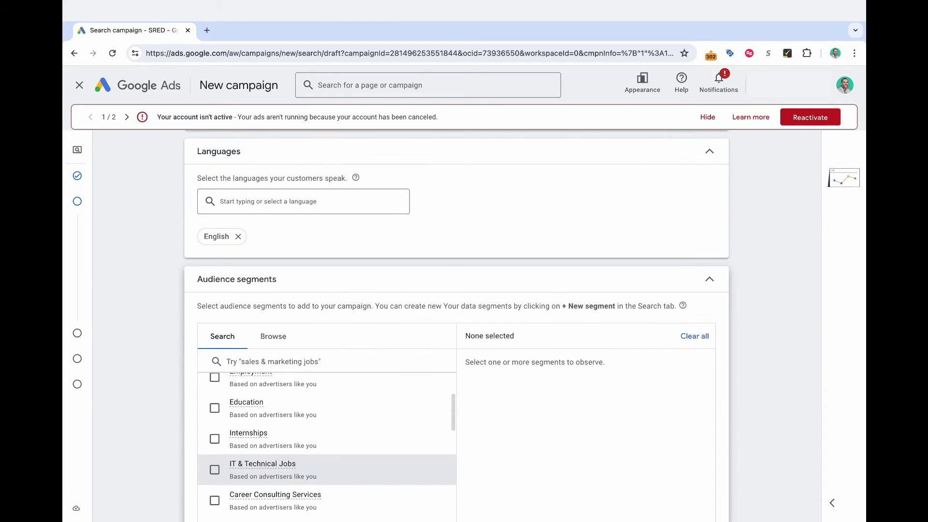
scroll(214, 345, "down", 1)
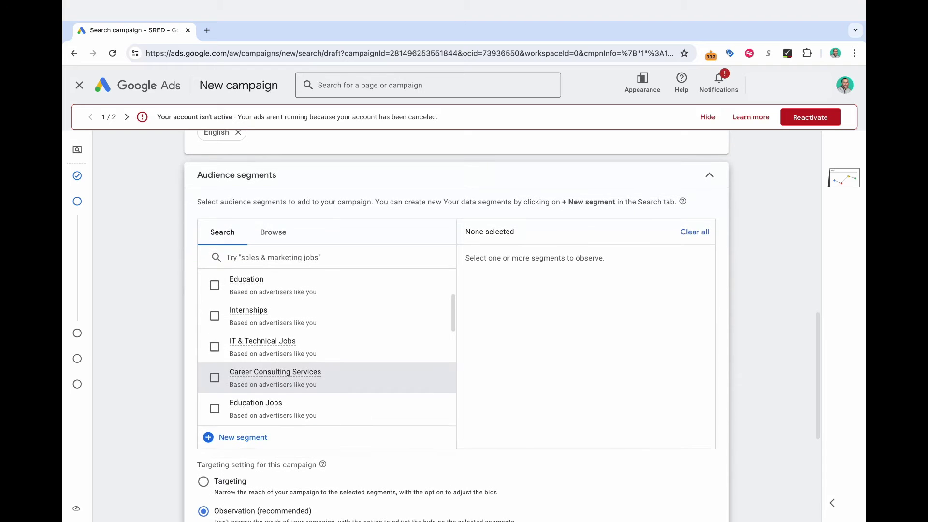
left_click(214, 345)
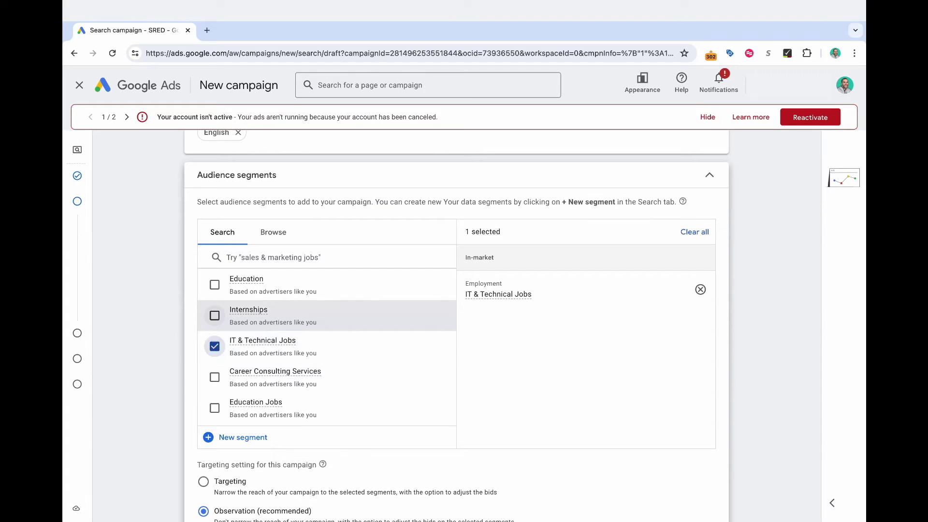
left_click(214, 315)
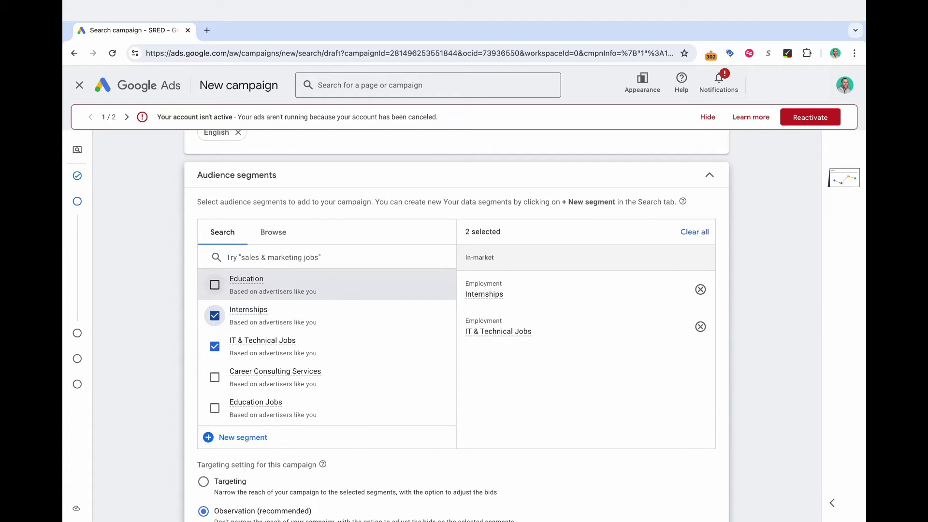
left_click(214, 284)
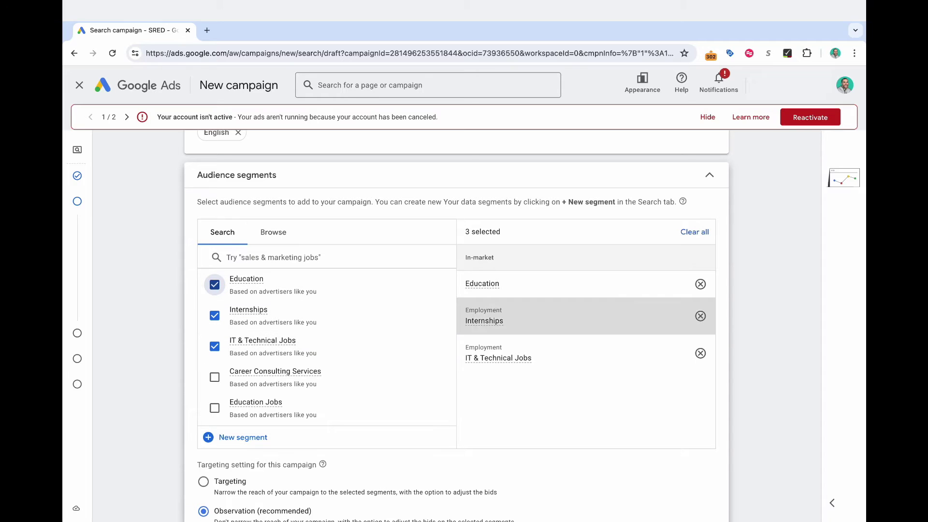
- Review the selected audiences, keeping Observation (recommended) as the targeting setting
scroll(581, 256, "down", 1)
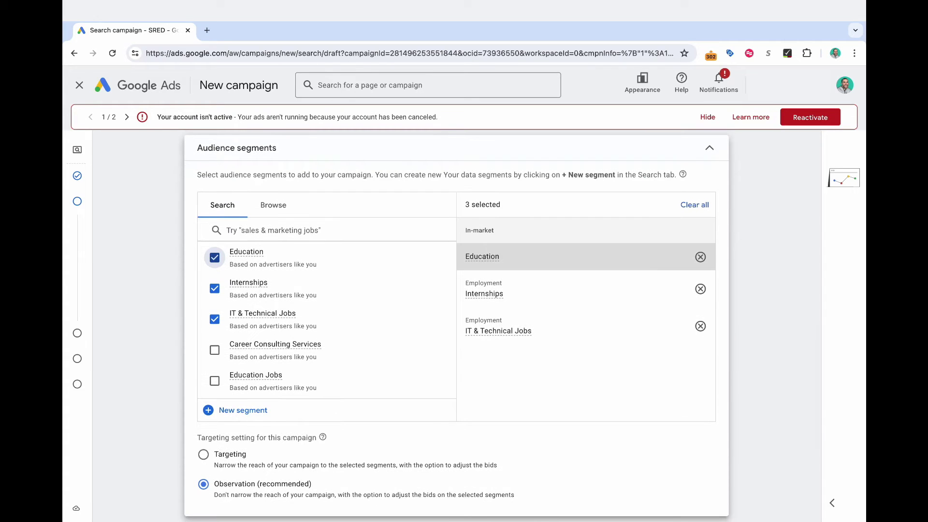
scroll(580, 256, "down", 2)
scroll(457, 327, "down", 1)
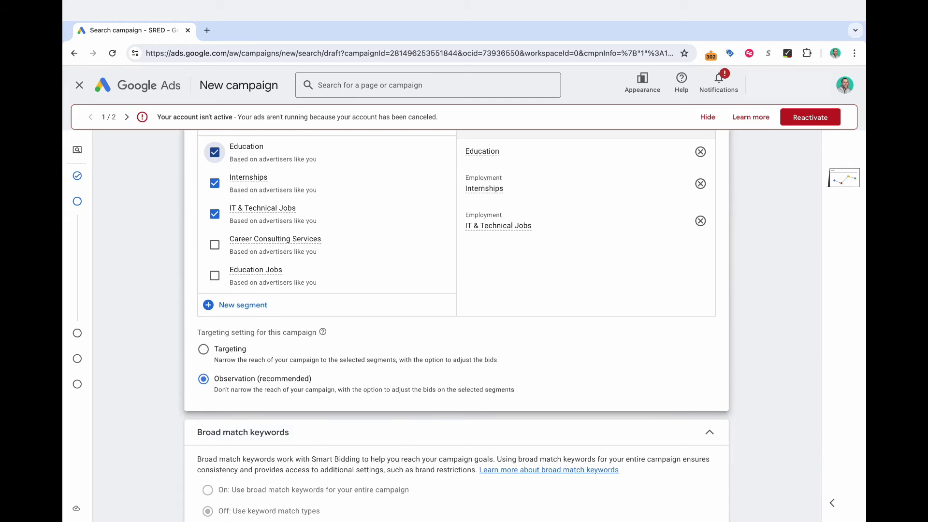
scroll(580, 219, "up", 1)
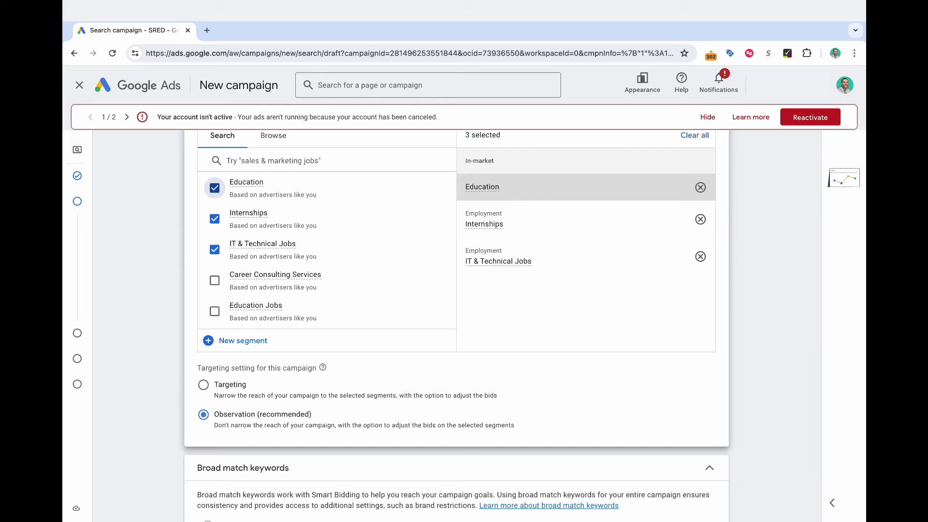
mouse_move(482, 187)
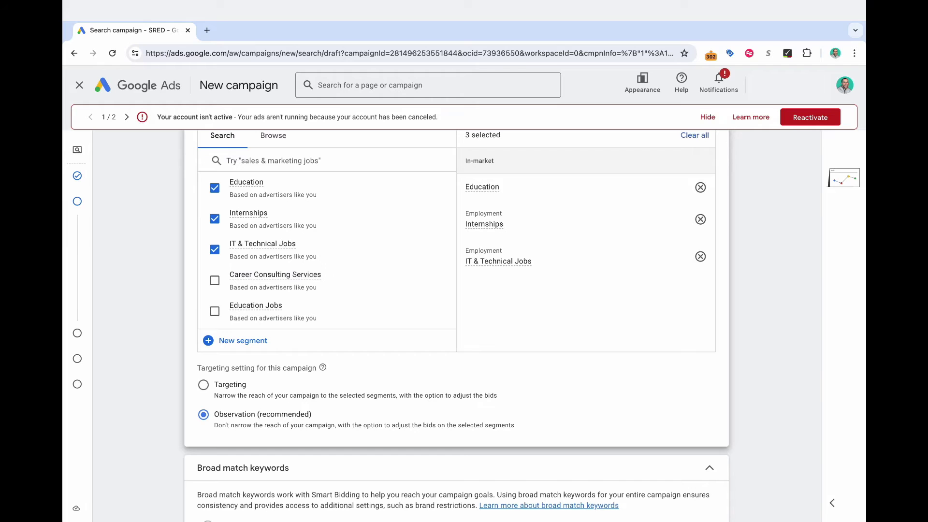
scroll(315, 295, "down", 1)
scroll(314, 295, "up", 2)
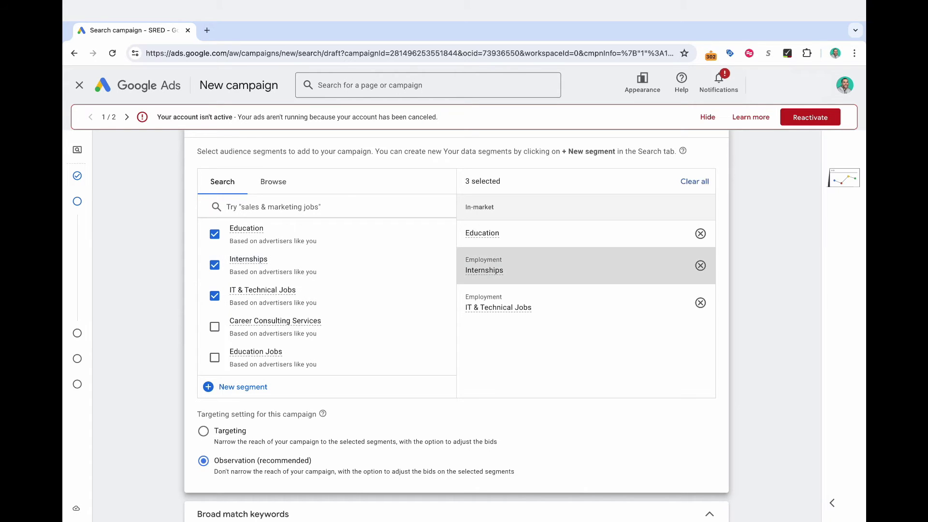
scroll(319, 334, "down", 3)
scroll(454, 324, "down", 4)
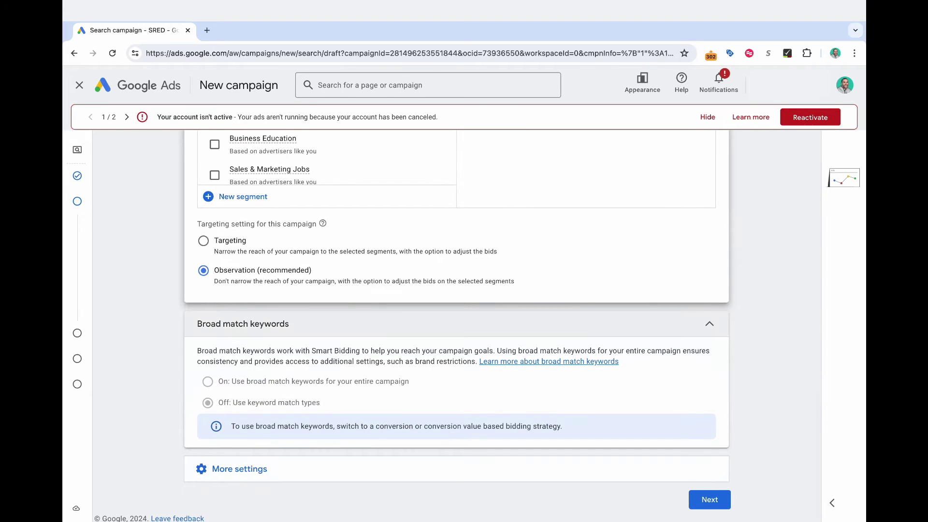
- Check ad rotation, dates and schedule under More settings, then proceed to Keywords and ads
scroll(454, 323, "down", 1)
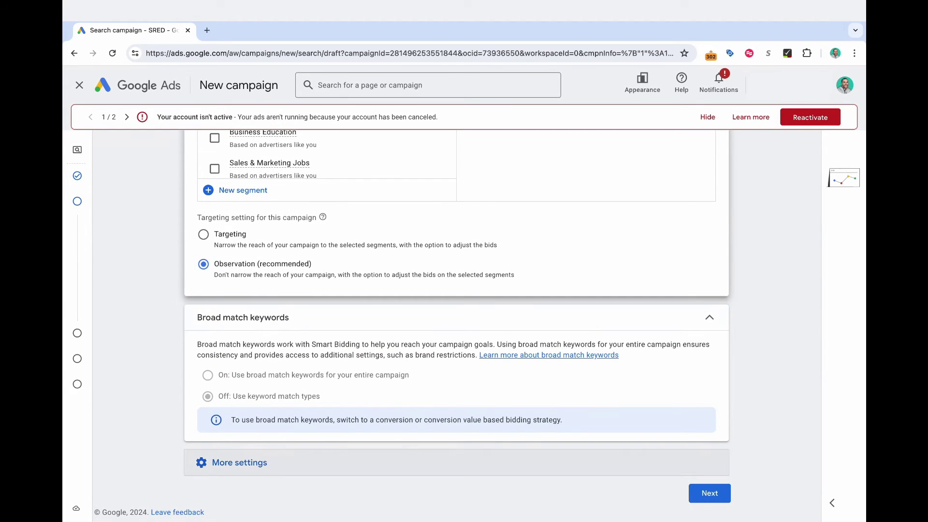
left_click(239, 463)
scroll(455, 339, "down", 2)
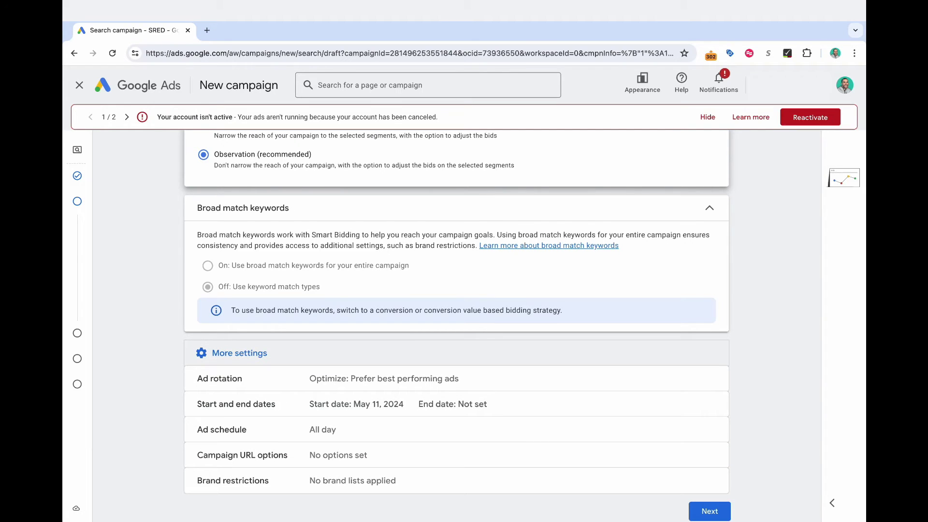
scroll(456, 314, "down", 1)
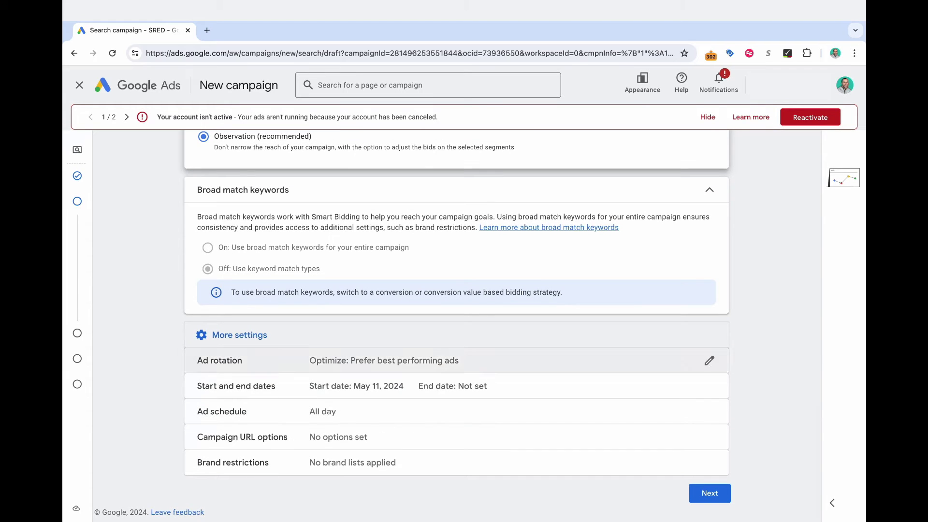
left_click(706, 500)
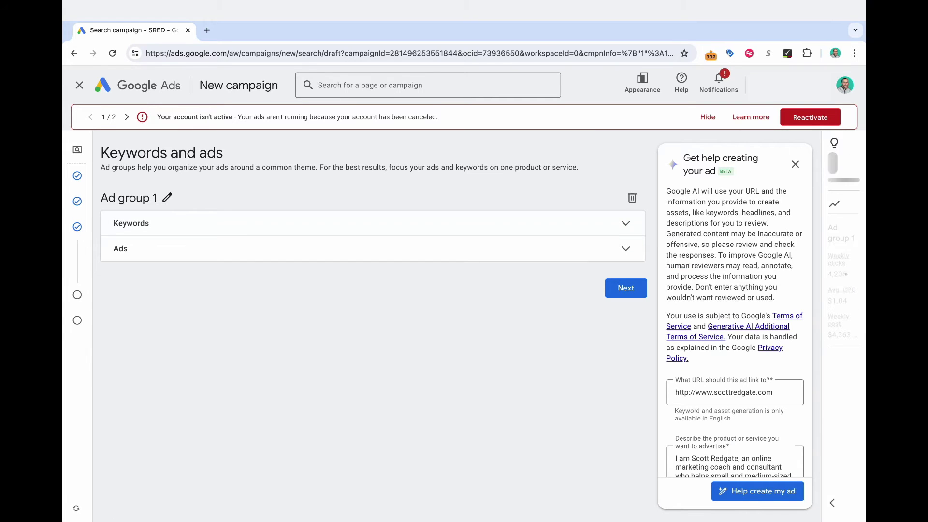
- Rename Ad group 1 to 'Competitor A' and open its Keywords row
left_click(167, 197)
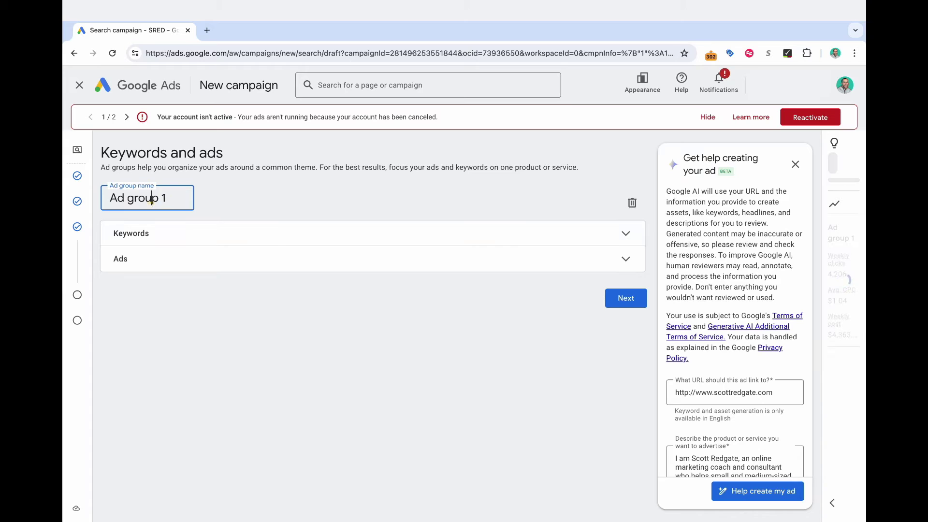
triple_click(150, 202)
type("Com")
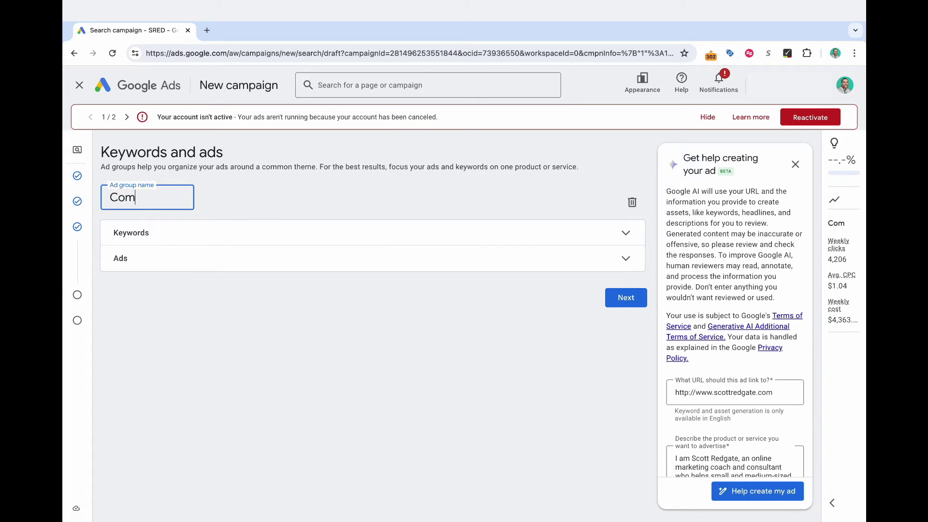
type("petitor A")
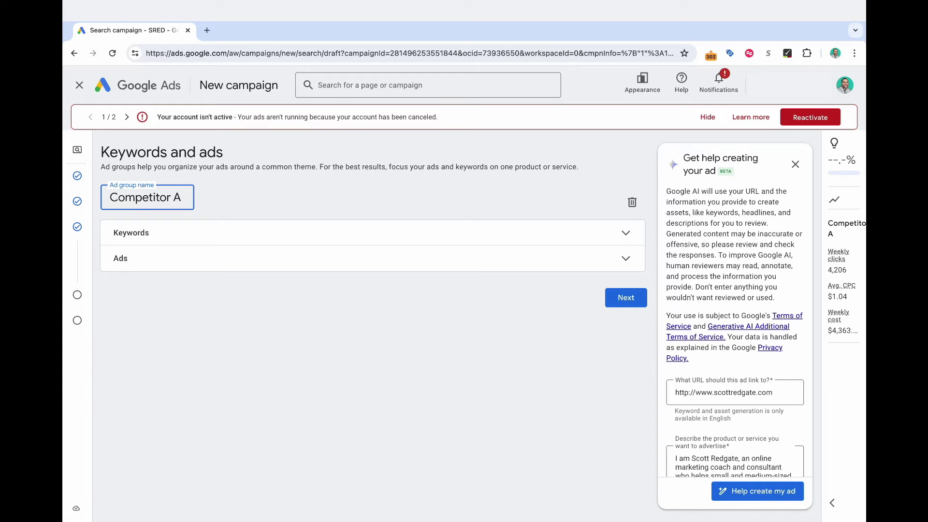
left_click(237, 192)
left_click(234, 222)
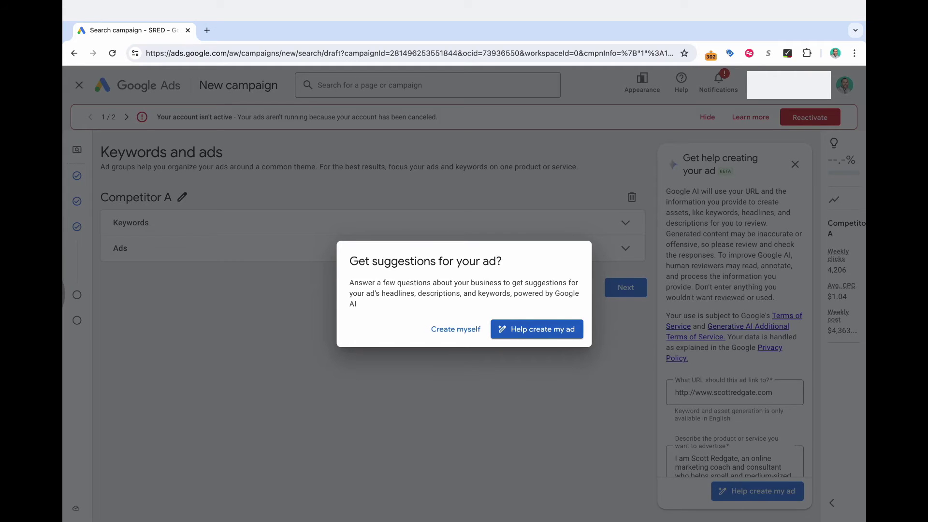
- Accept AI ad help and review the business website URL and the coaching-service description it will use
left_click(529, 334)
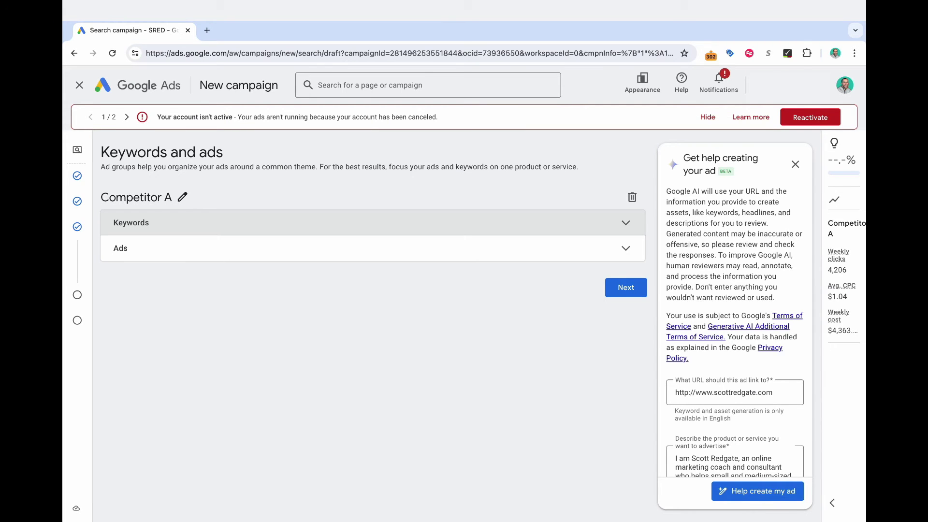
scroll(735, 334, "down", 2)
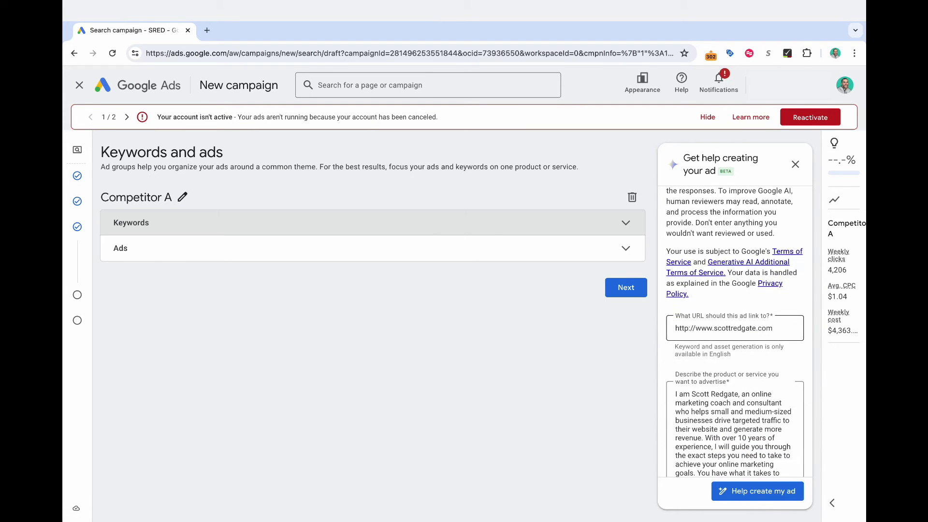
scroll(735, 334, "down", 1)
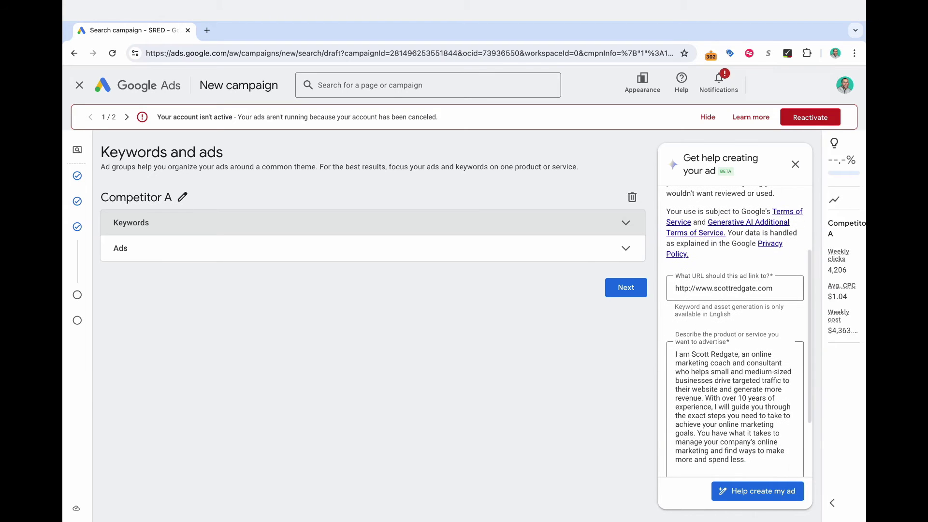
scroll(733, 408, "down", 4)
scroll(733, 408, "up", 4)
scroll(733, 409, "down", 3)
scroll(732, 408, "up", 5)
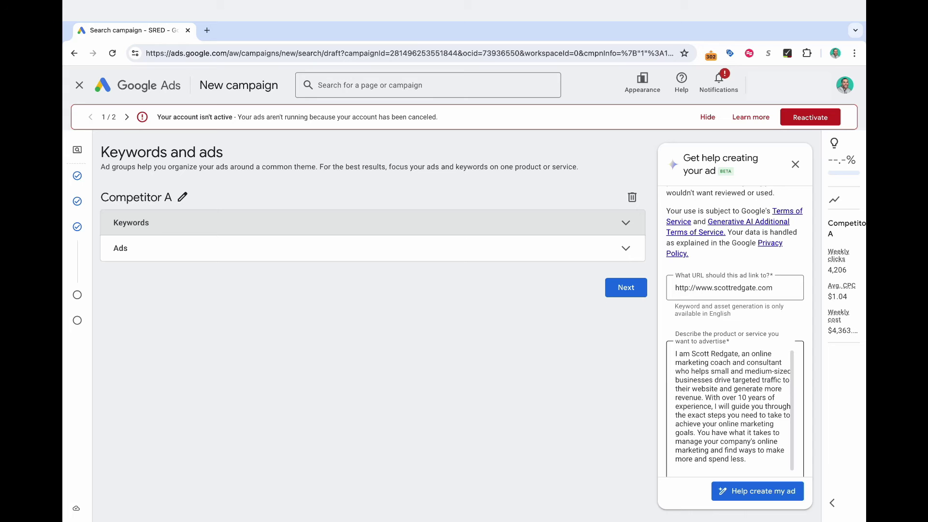
scroll(735, 334, "up", 1)
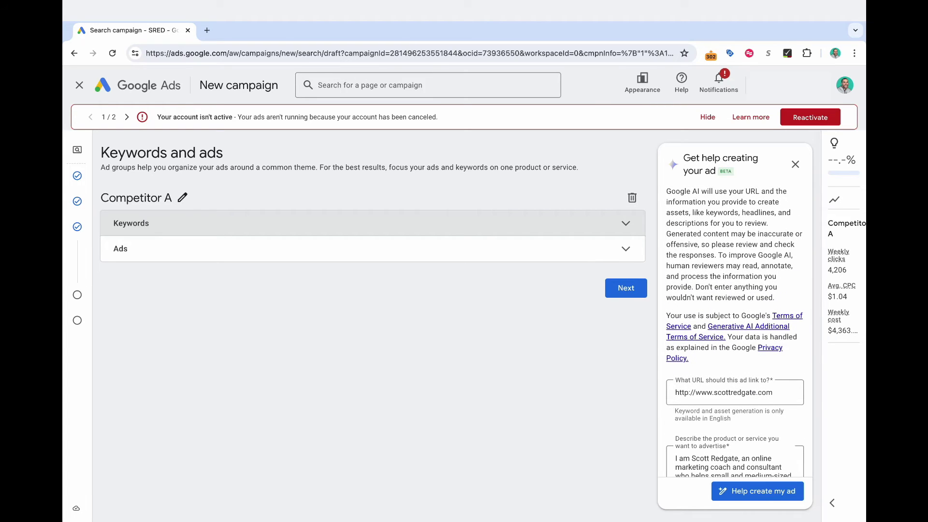
scroll(735, 387, "down", 5)
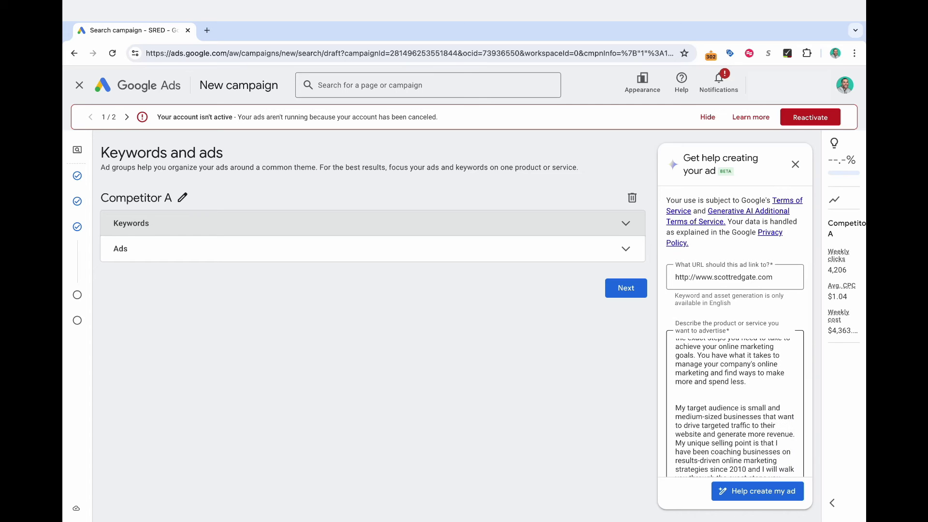
- Generate 15 AI headlines and 4 descriptions, then delete every suggested keyword
left_click(757, 491)
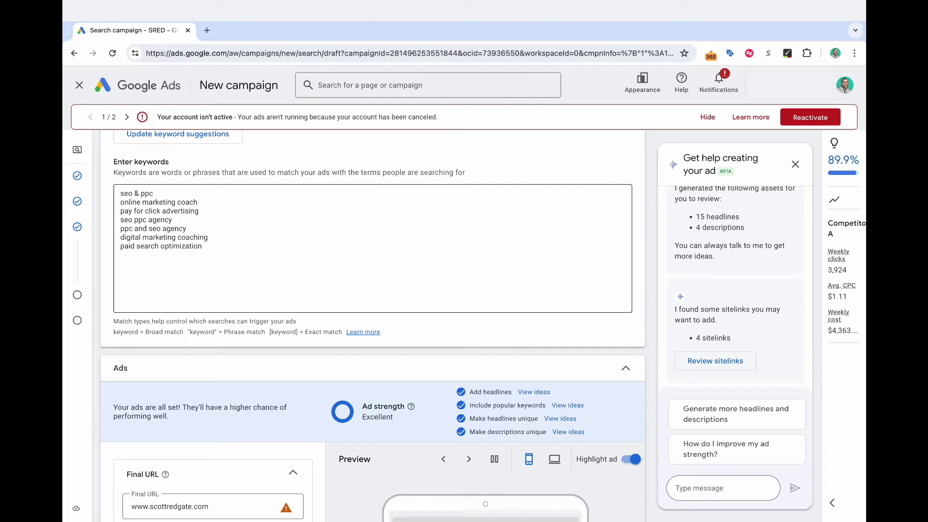
left_click(255, 255)
key("ctrl+a")
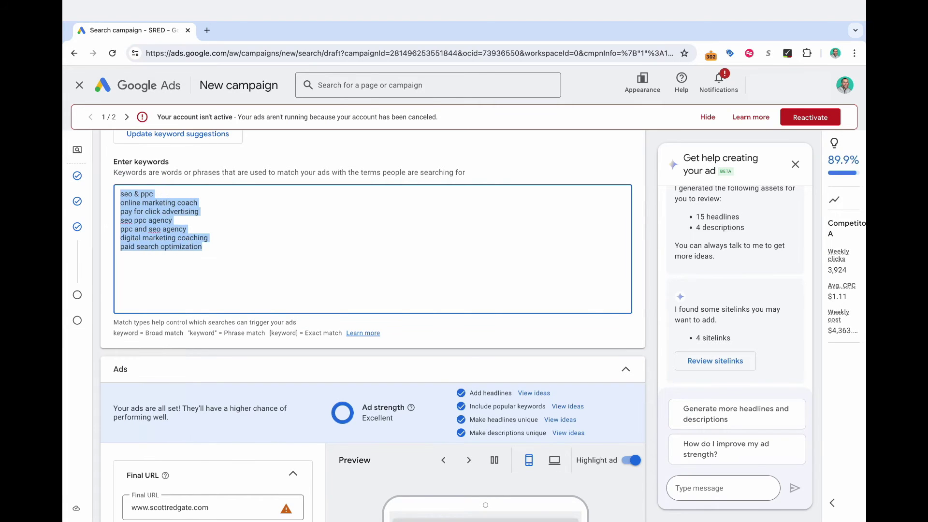
key("BackSpace")
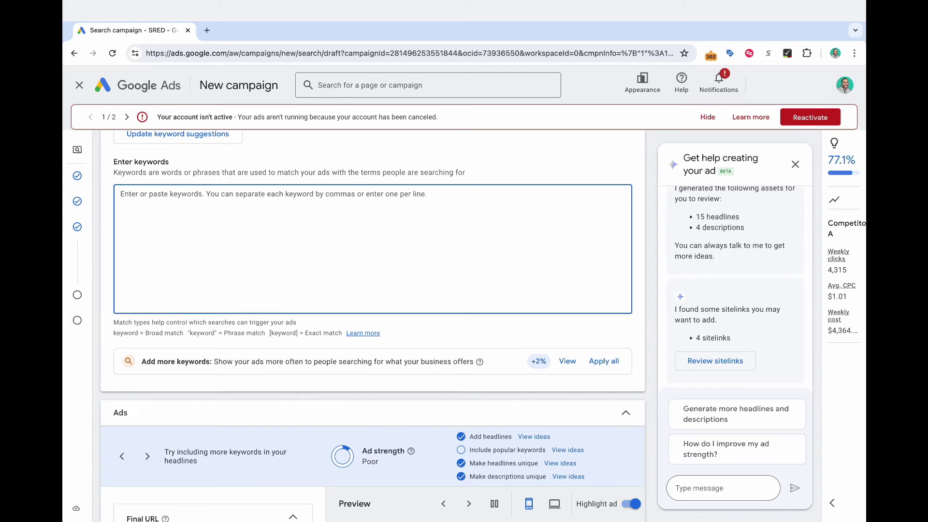
- Enter the exact-match keyword [competitor a] in the empty keywords box
left_click(121, 194)
type("[competit")
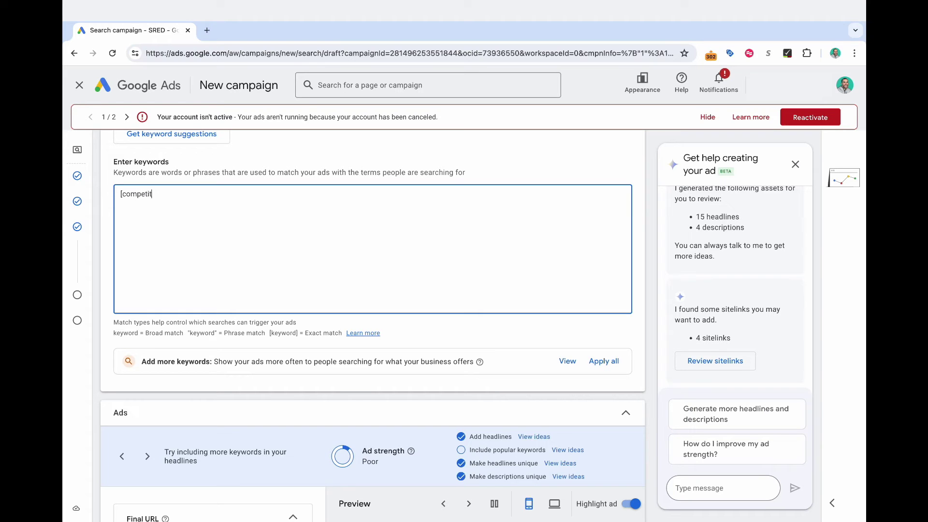
type("or a]")
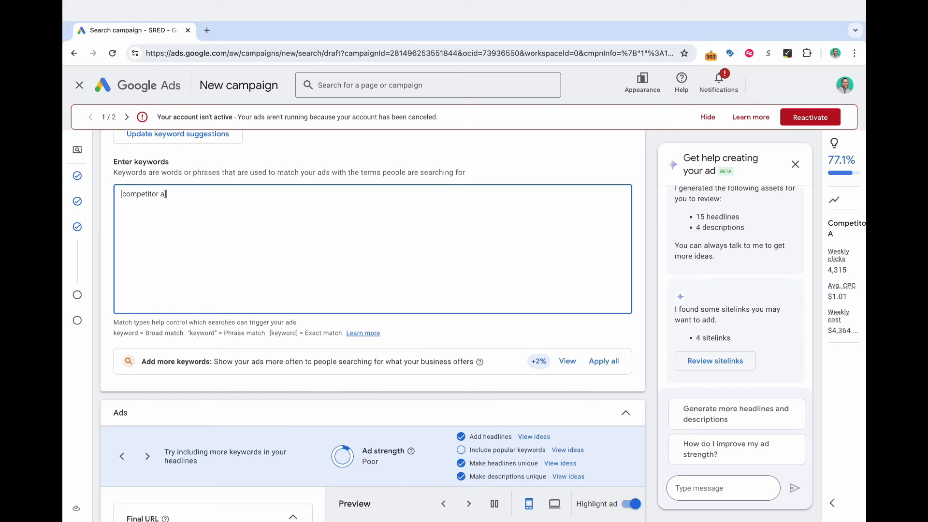
scroll(372, 326, "down", 1)
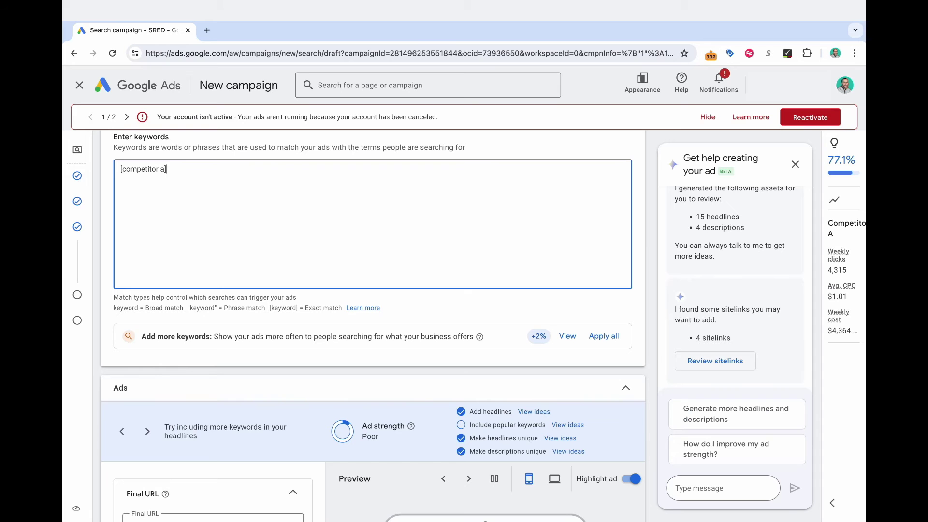
- Clear the PPC And SEO Agency headline, leaving its slot blank
scroll(373, 327, "down", 4)
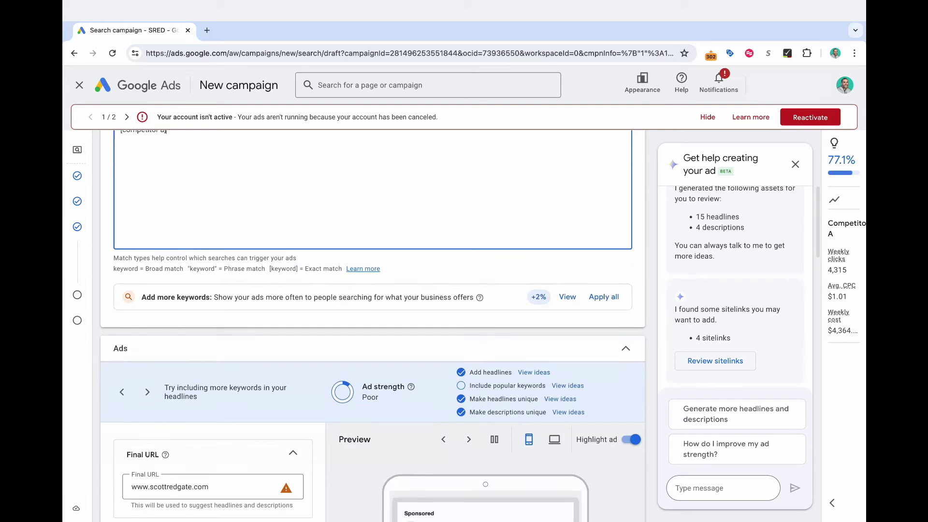
scroll(373, 326, "down", 2)
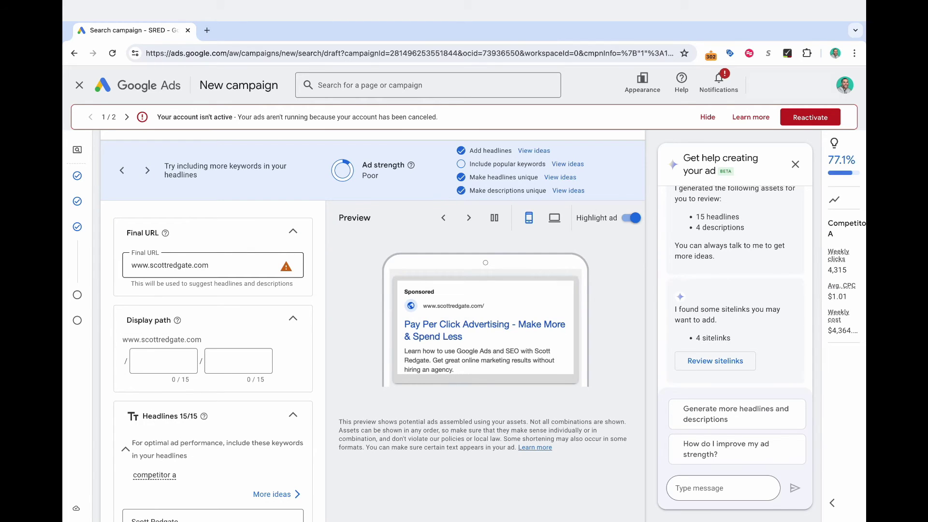
scroll(372, 327, "down", 2)
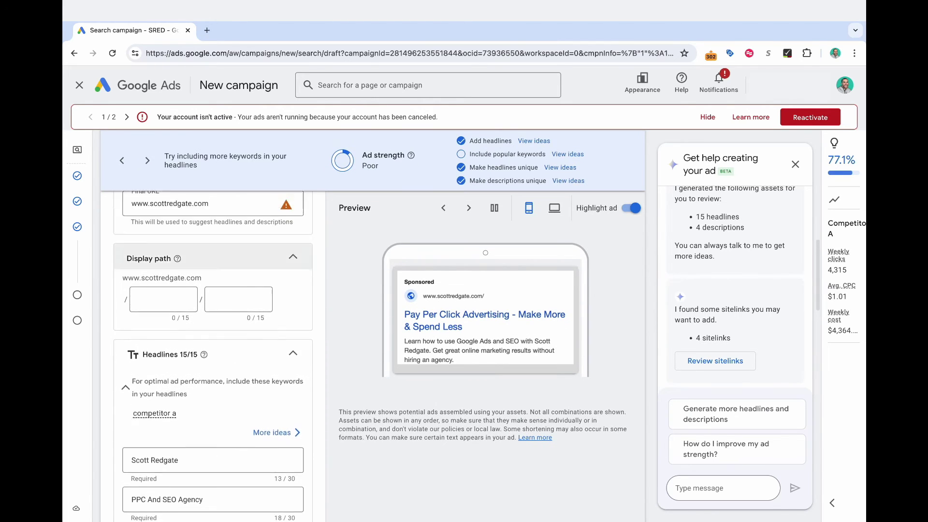
scroll(178, 268, "up", 1)
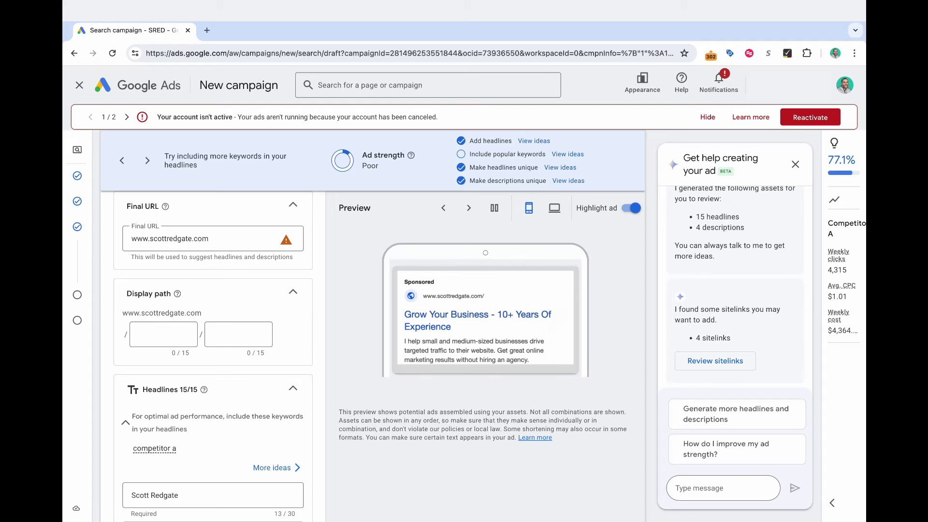
scroll(213, 304, "down", 3)
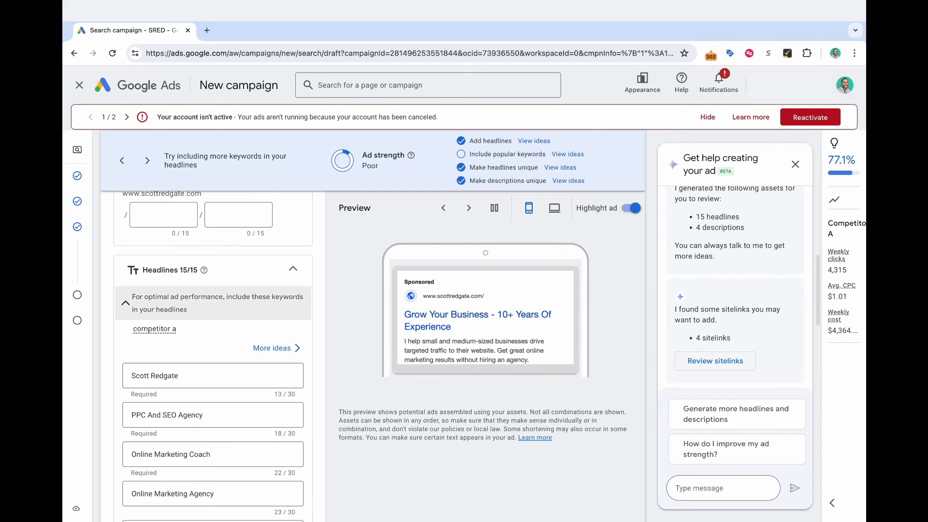
scroll(213, 338, "down", 2)
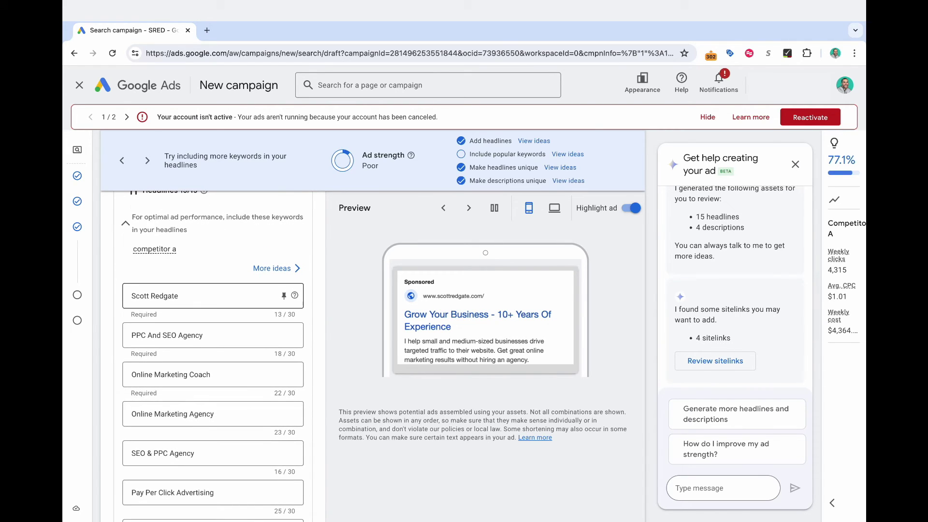
scroll(213, 363, "down", 1)
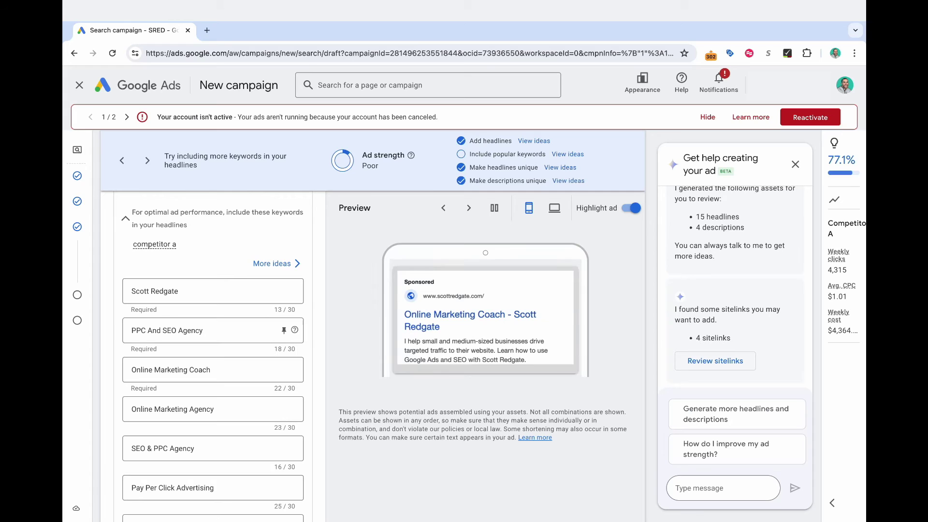
left_click(212, 330)
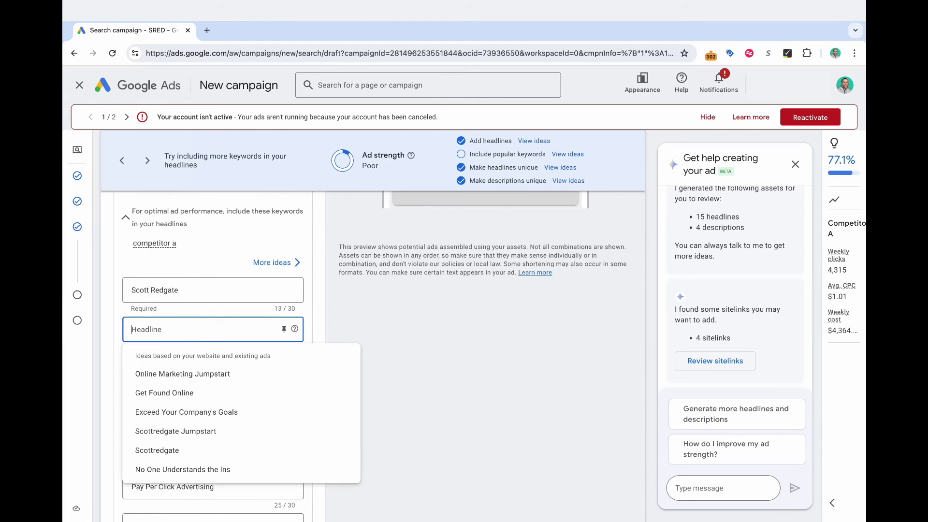
left_click(373, 301)
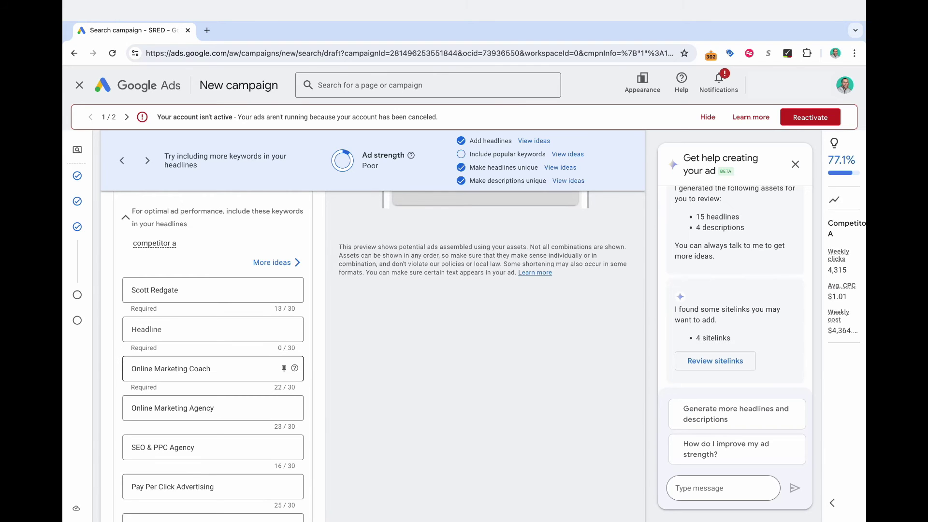
- Delete the Online Marketing Agency headline and look over the remaining headlines and four descriptions
triple_click(194, 409)
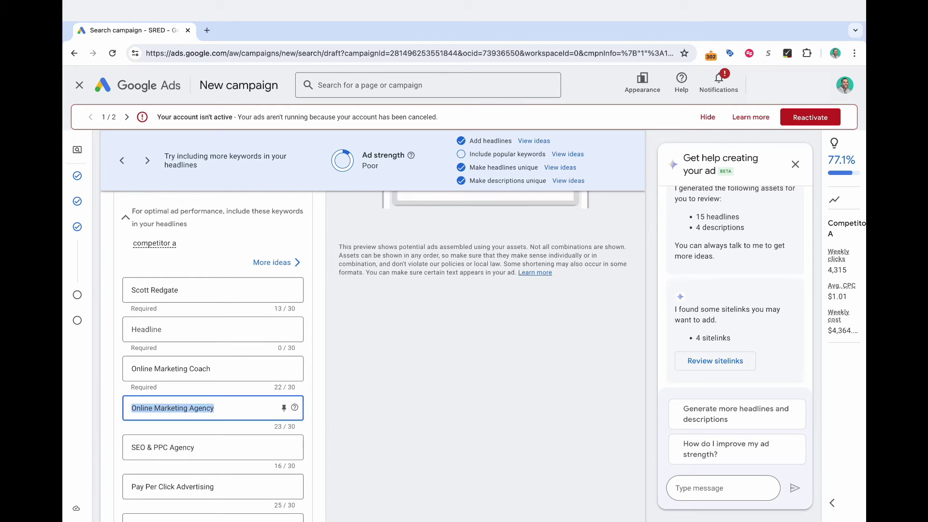
key("BackSpace")
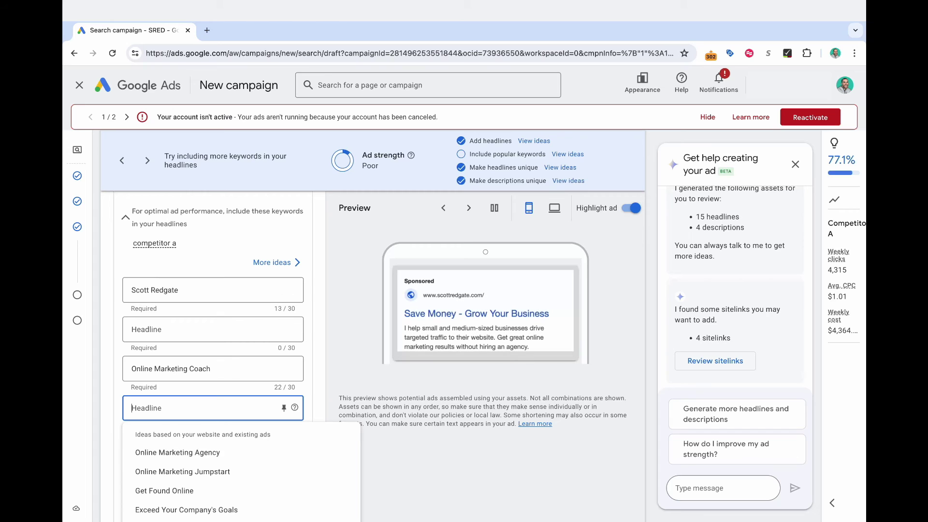
left_click(313, 263)
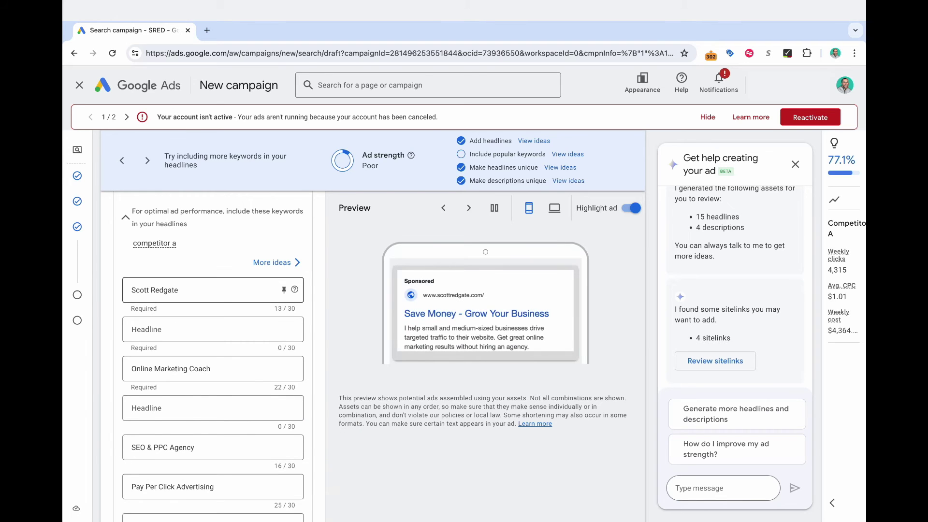
scroll(213, 367, "down", 1)
scroll(213, 379, "down", 5)
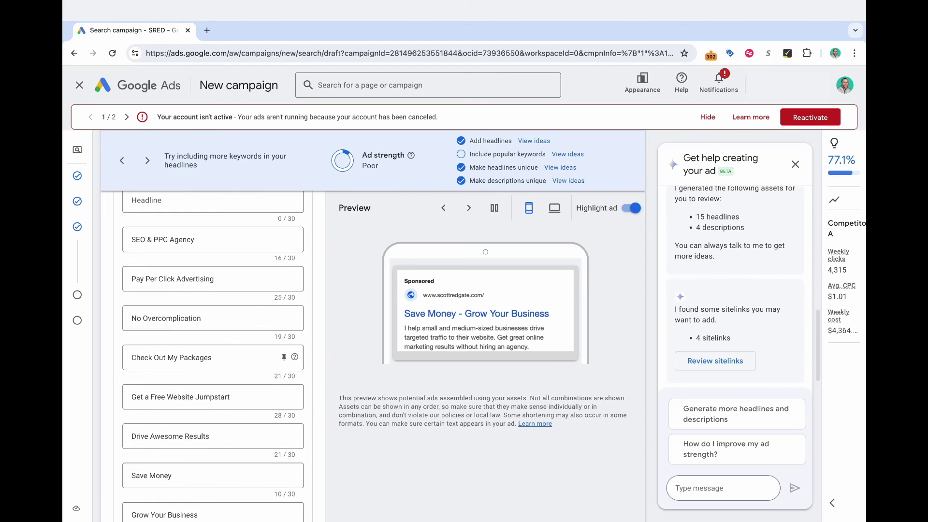
scroll(213, 387, "down", 1)
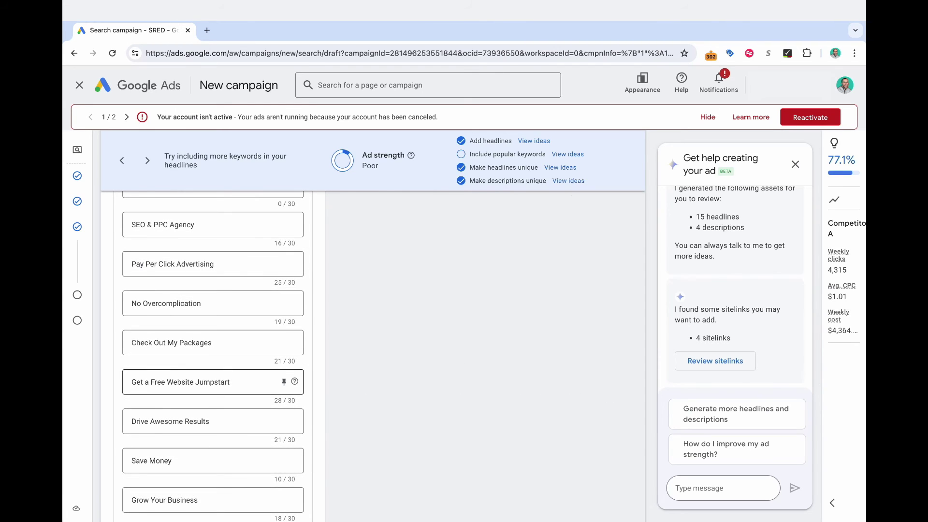
scroll(213, 386, "down", 3)
scroll(213, 387, "down", 3)
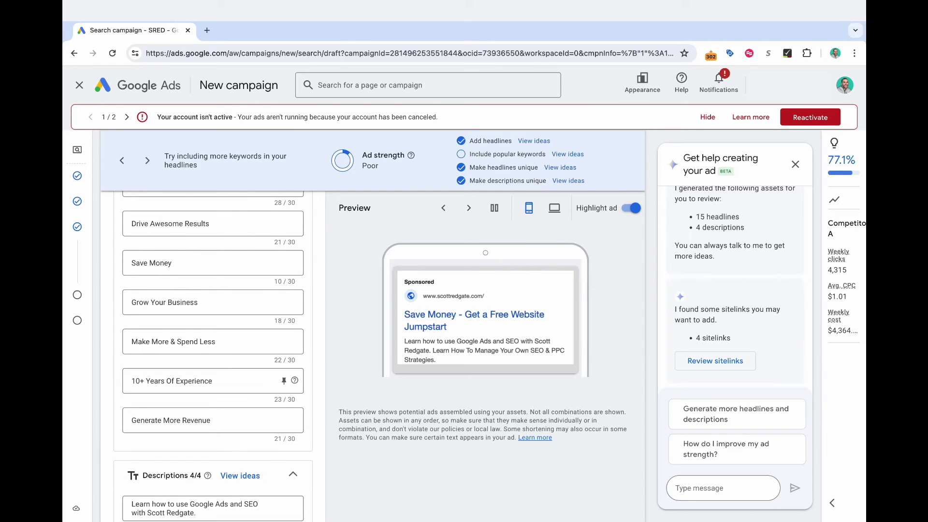
scroll(213, 382, "down", 1)
scroll(213, 377, "down", 3)
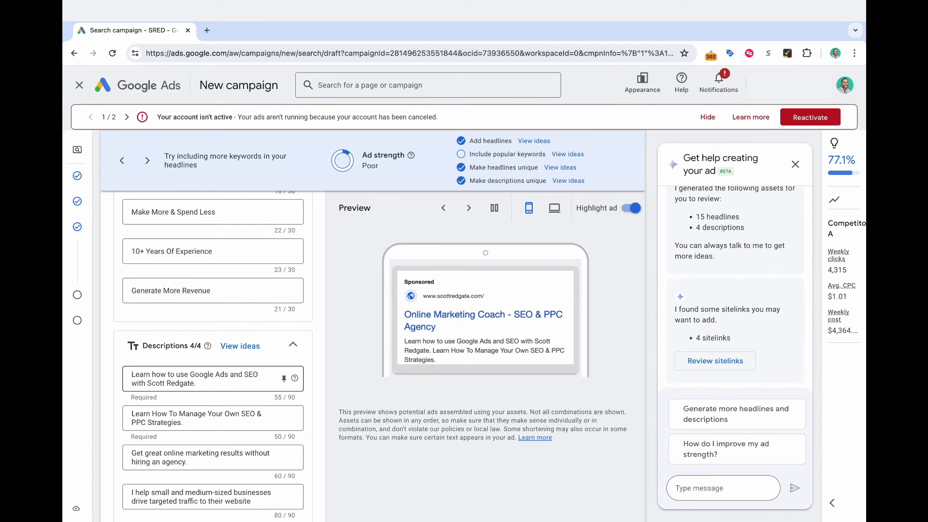
scroll(213, 373, "down", 3)
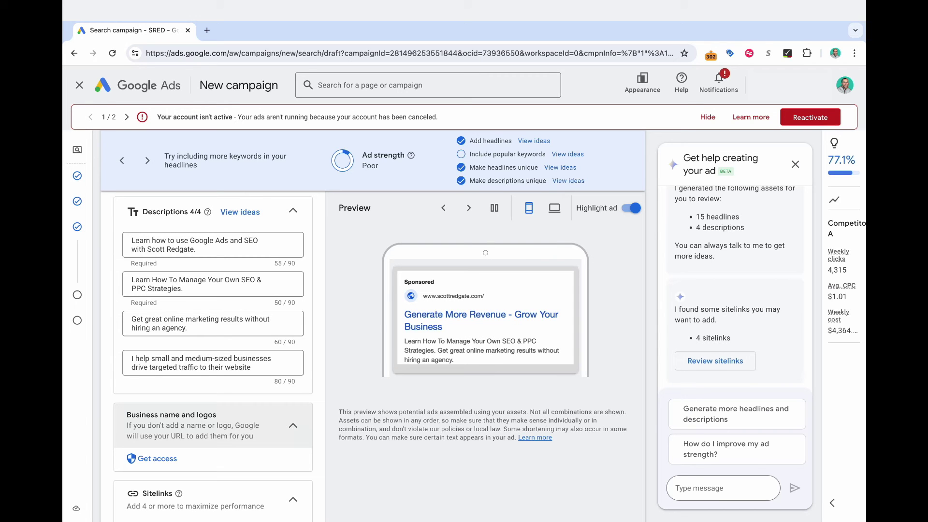
- Expand More asset types (0/7) to list Promotions, Prices, Calls, Structured snippets, Lead forms and Apps
scroll(213, 421, "down", 3)
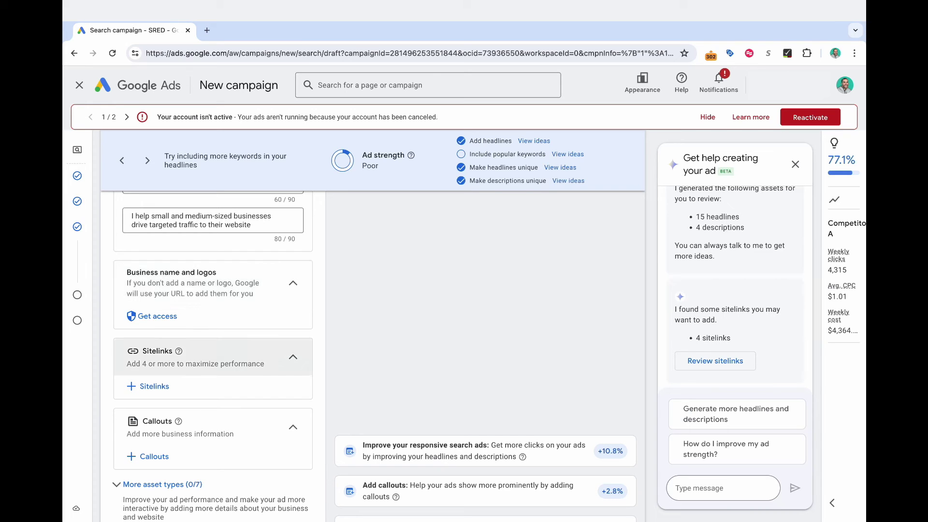
scroll(213, 421, "down", 3)
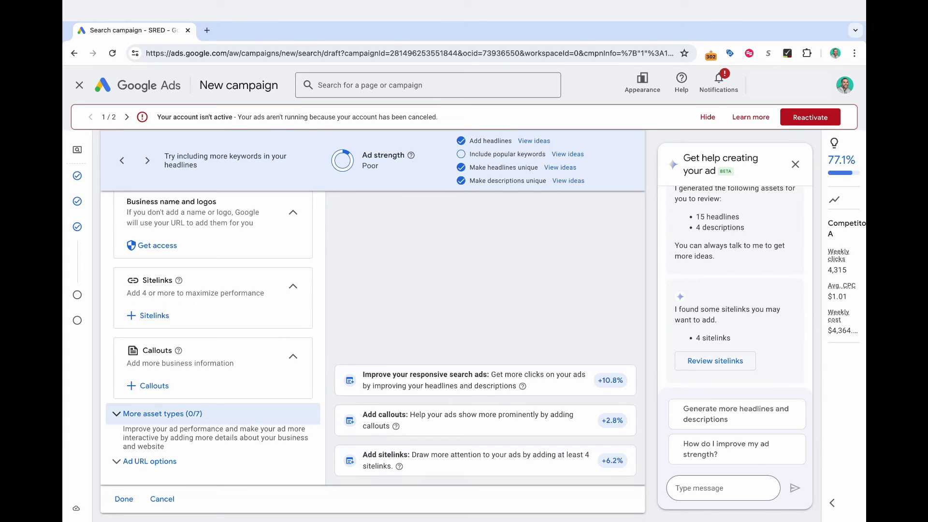
left_click(163, 414)
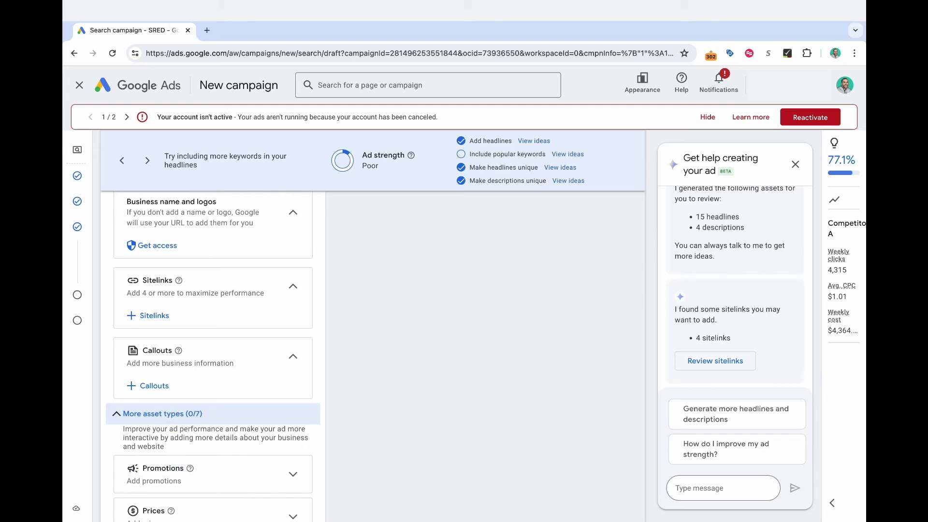
scroll(190, 417, "up", 2)
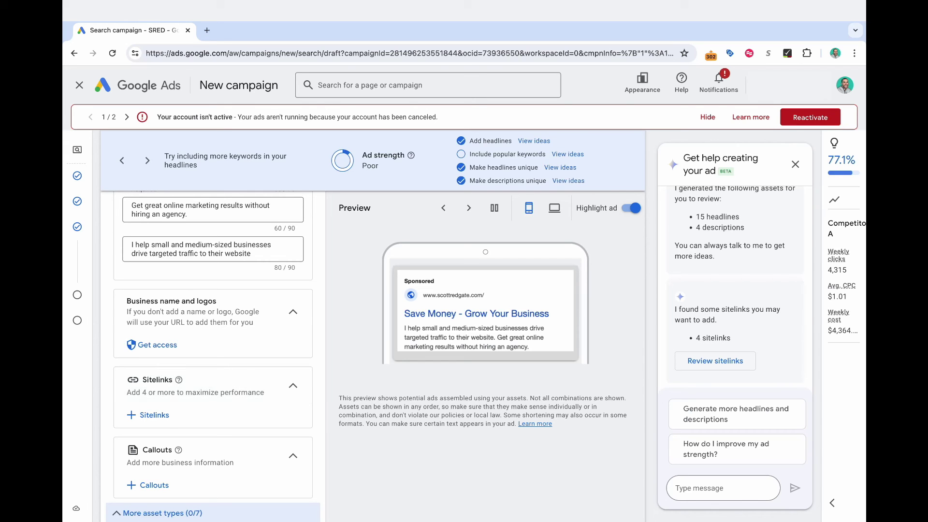
scroll(213, 406, "down", 8)
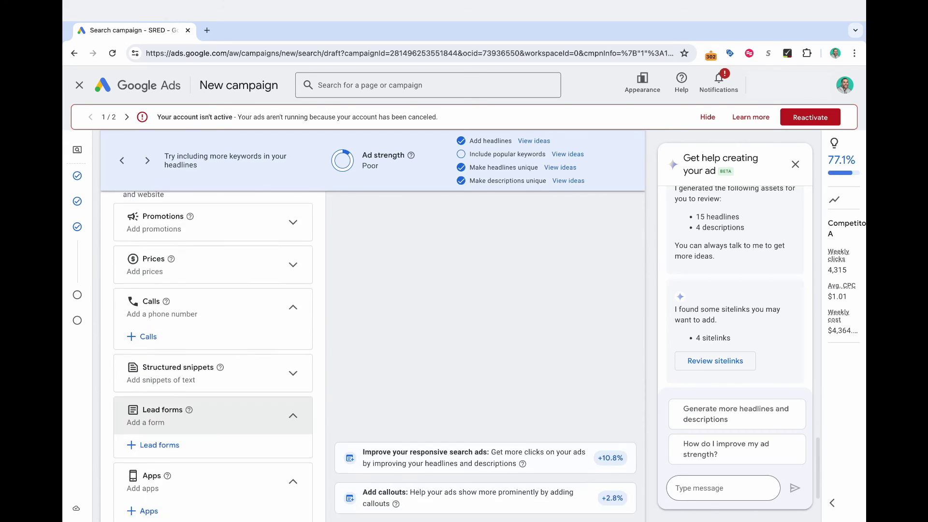
scroll(213, 407, "down", 4)
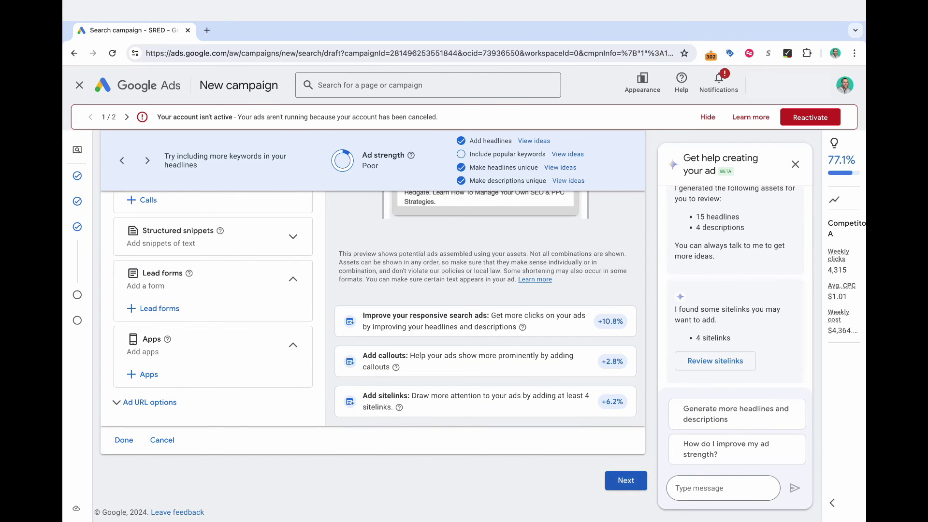
- Proceed to review, hide the inactive-account notice, and go back to Budget to select $623.44 daily
left_click(626, 480)
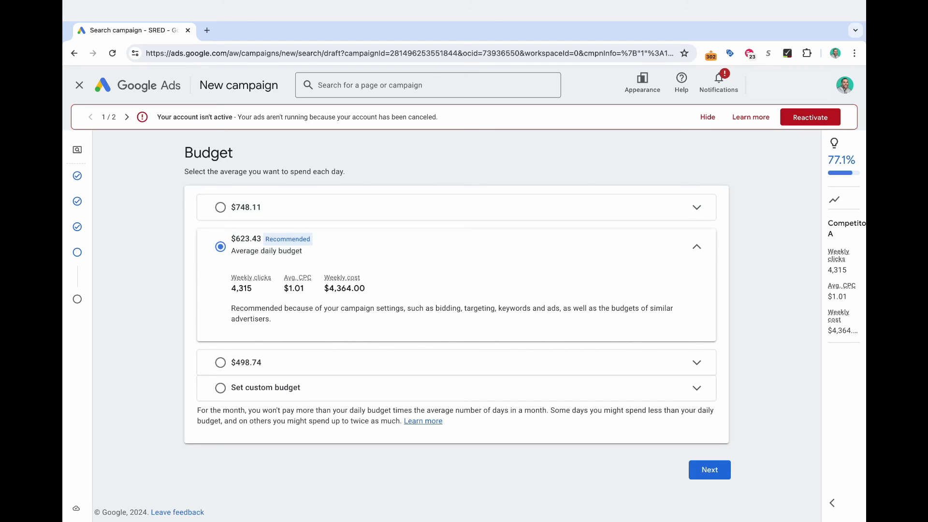
left_click(697, 469)
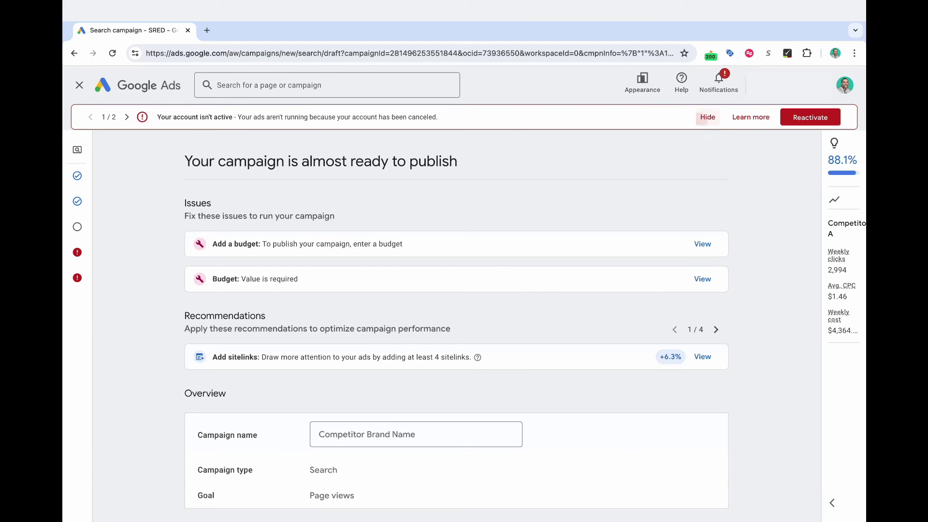
left_click(706, 117)
scroll(457, 324, "down", 5)
scroll(456, 324, "down", 5)
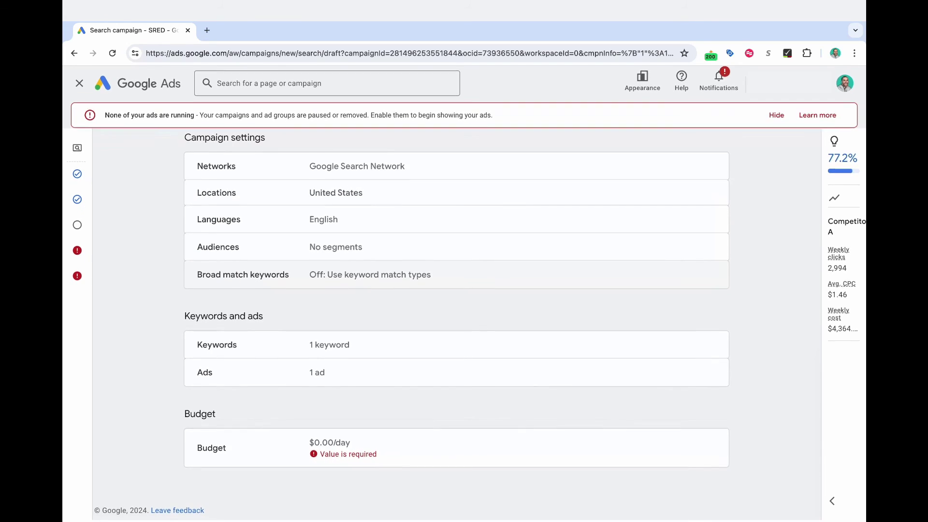
left_click(310, 448)
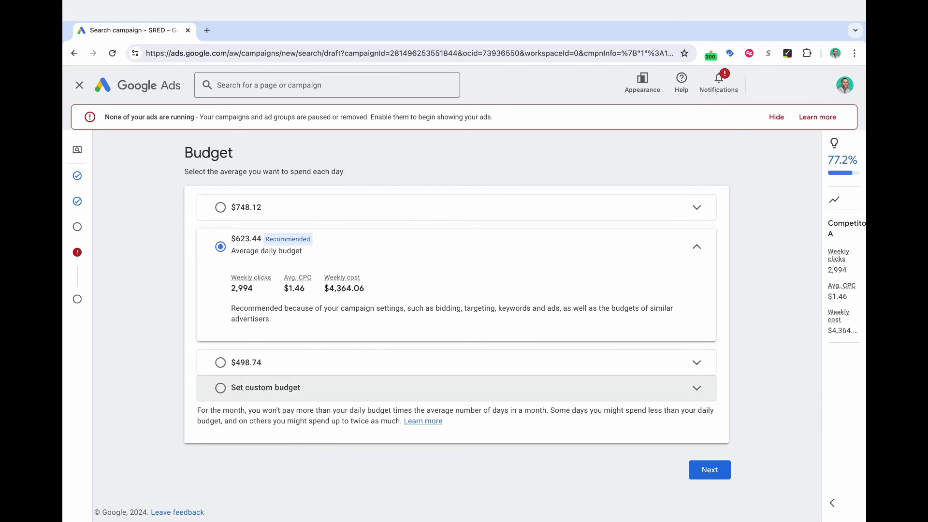
- Confirm the $623.44/day budget and scroll the ready-to-publish review to the Publish campaign button
left_click(709, 469)
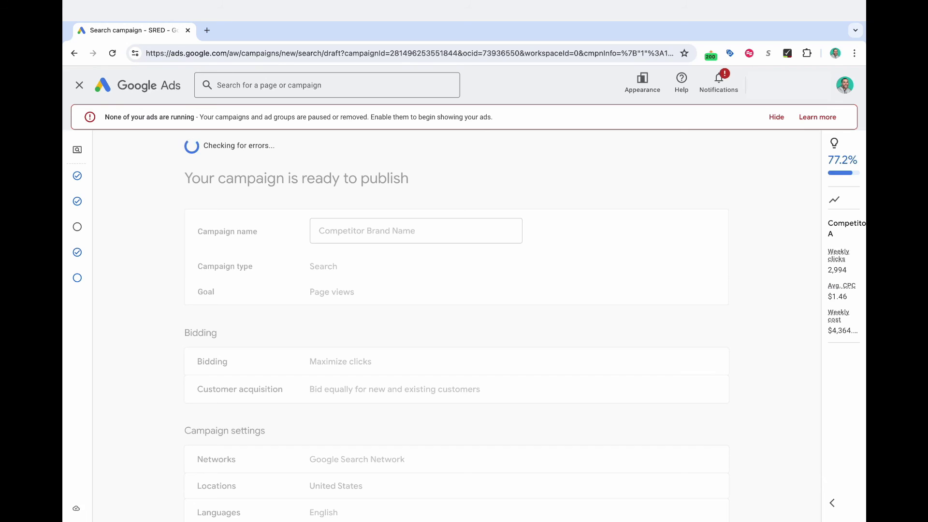
scroll(457, 326, "down", 5)
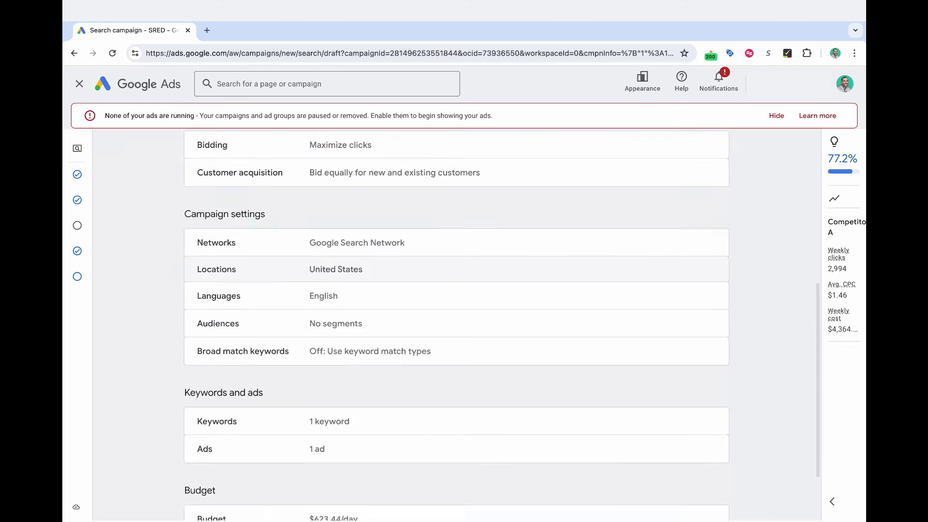
scroll(457, 326, "down", 7)
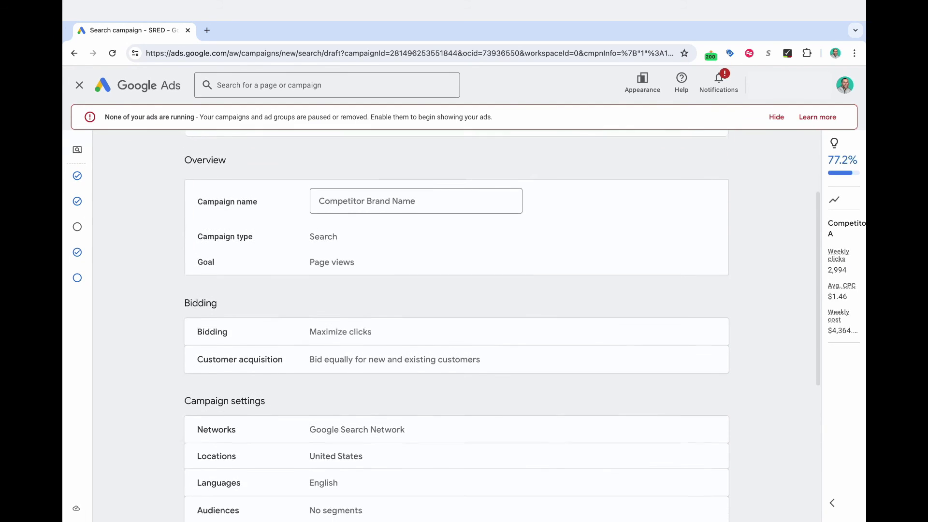
scroll(457, 326, "down", 2)
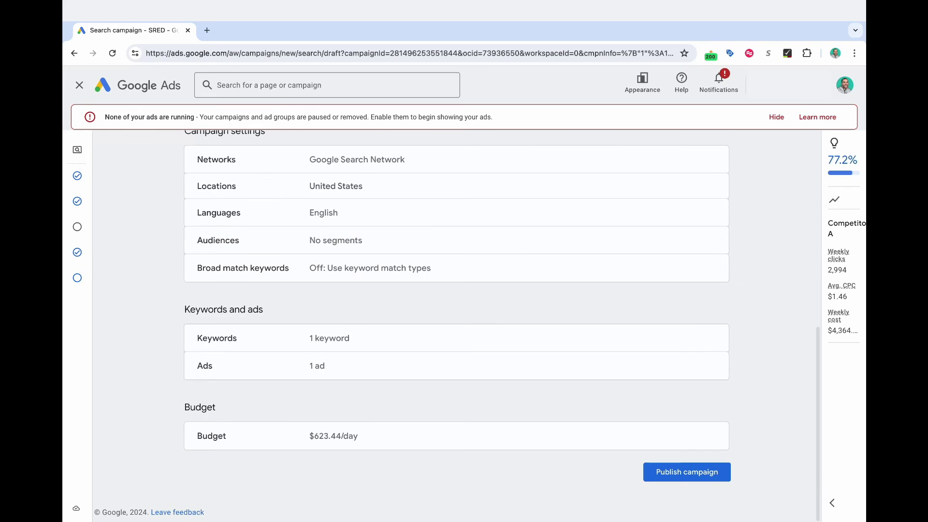